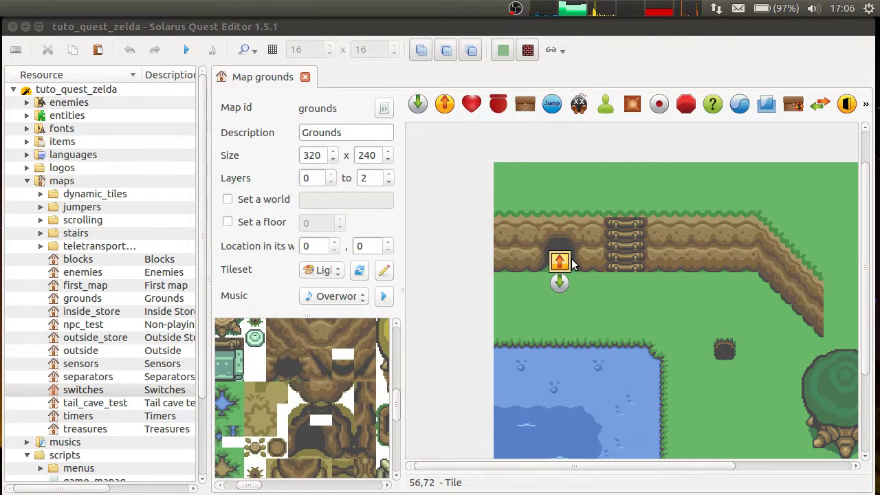
- Maximize the editor window and pick the Add destructible tool to place a pot below the cave
{"action": "scroll", "coordinate": [619, 268], "scroll_direction": "right", "scroll_amount": 3}
{"action": "scroll", "coordinate": [619, 268], "scroll_direction": "down", "scroll_amount": 1}
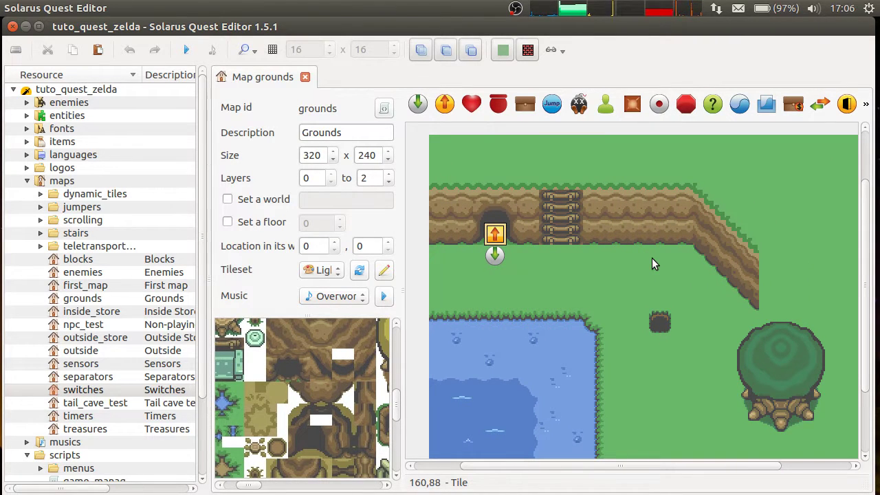
{"action": "double_click", "coordinate": [443, 29]}
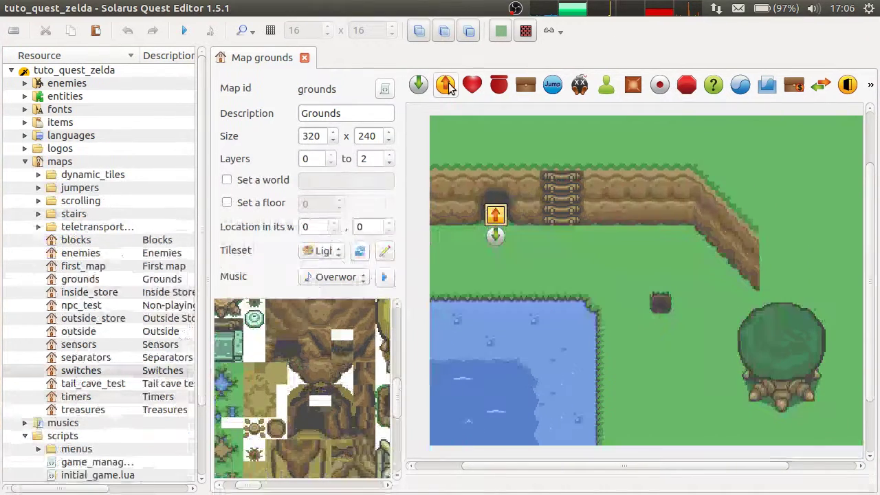
{"action": "left_click", "coordinate": [498, 93]}
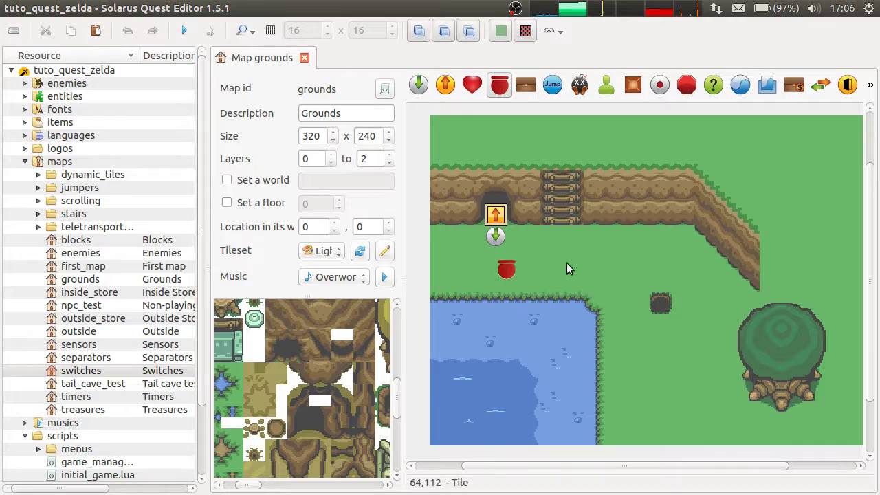
- Drop the pot at 24,112 below the cave, save the map, and check its properties unchanged
{"action": "left_click", "coordinate": [470, 274]}
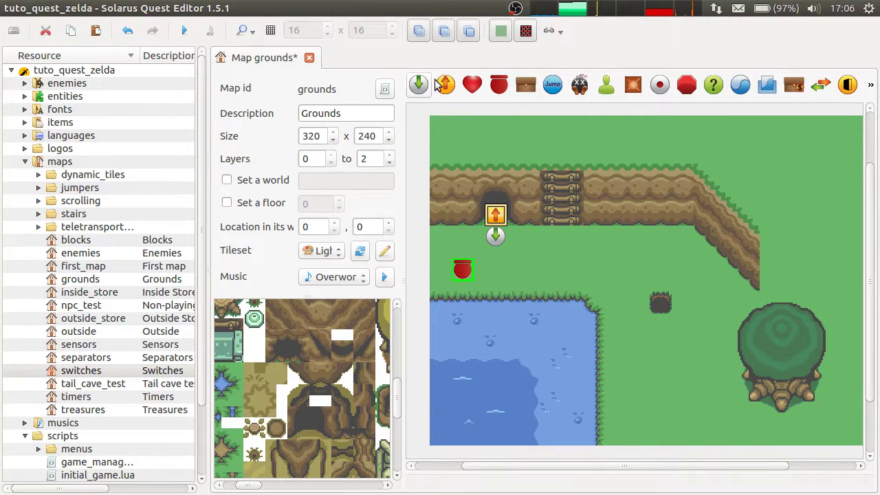
{"action": "left_click", "coordinate": [459, 107]}
{"action": "key", "text": "ctrl+s"}
{"action": "double_click", "coordinate": [467, 273]}
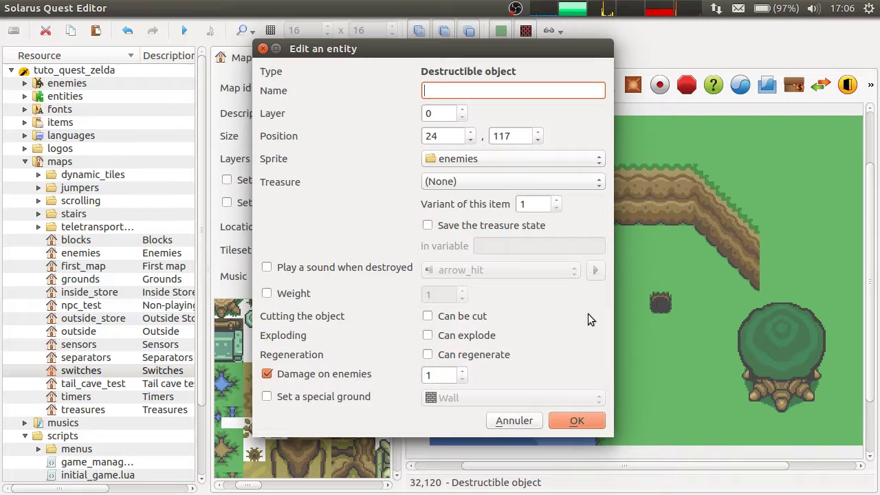
{"action": "left_click", "coordinate": [531, 426]}
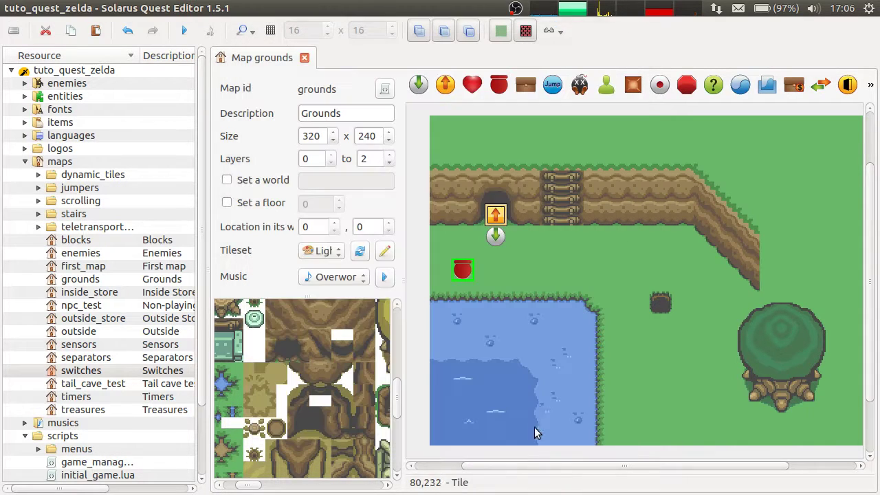
- Change the pot's sprite to entities > Bush (green)
{"action": "double_click", "coordinate": [463, 269]}
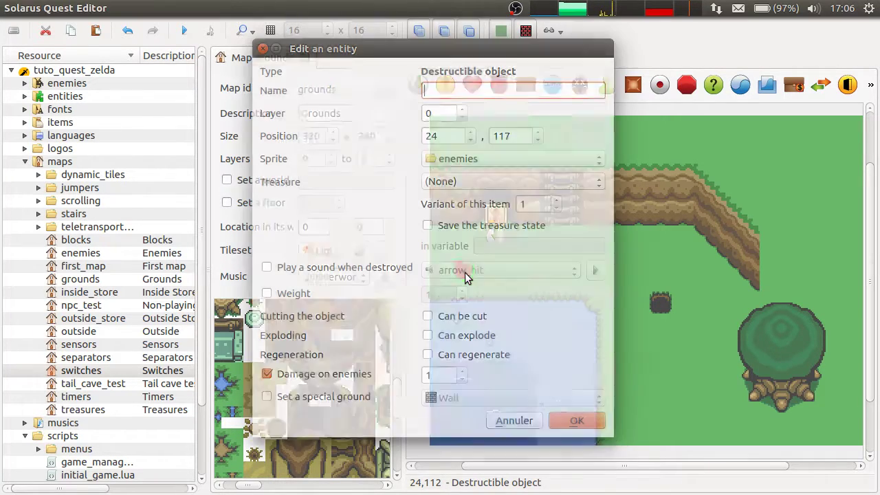
{"action": "left_click", "coordinate": [468, 157]}
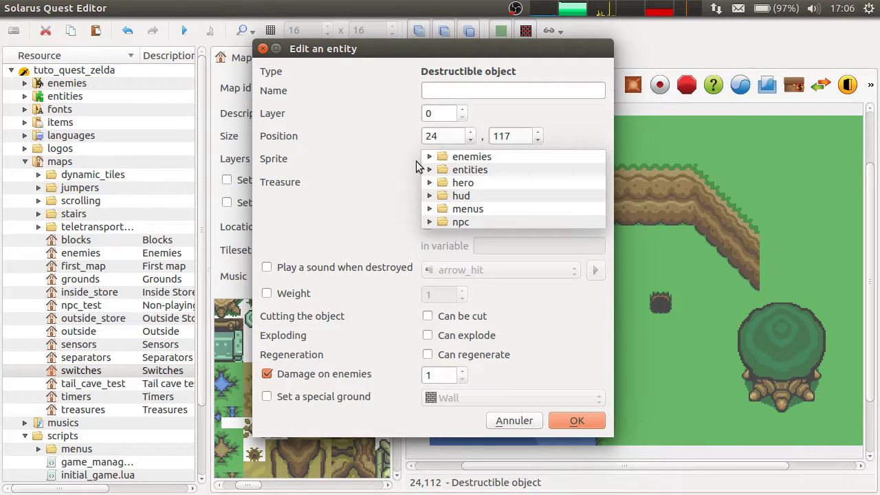
{"action": "left_click", "coordinate": [431, 171]}
{"action": "left_click", "coordinate": [453, 176]}
{"action": "left_click", "coordinate": [453, 172]}
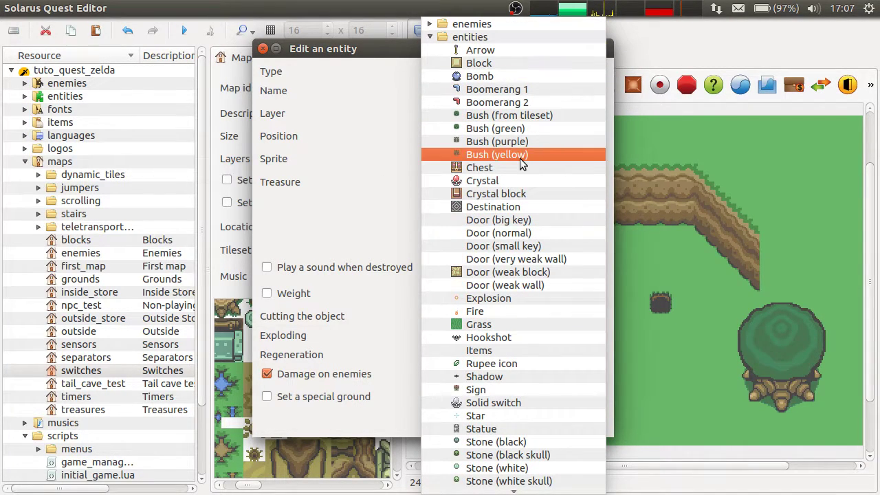
{"action": "left_click", "coordinate": [534, 129]}
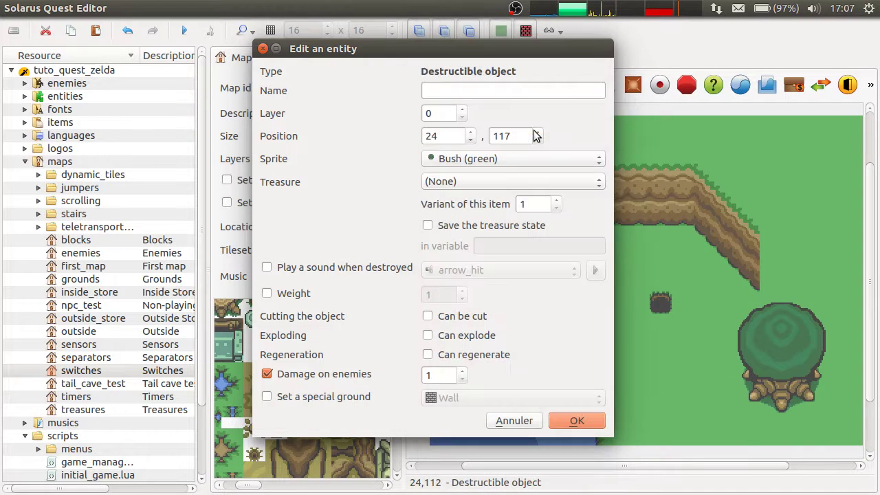
- Make it play the bush sound when destroyed and allow cutting, with no weight required
{"action": "left_click", "coordinate": [347, 270]}
{"action": "left_click", "coordinate": [496, 268]}
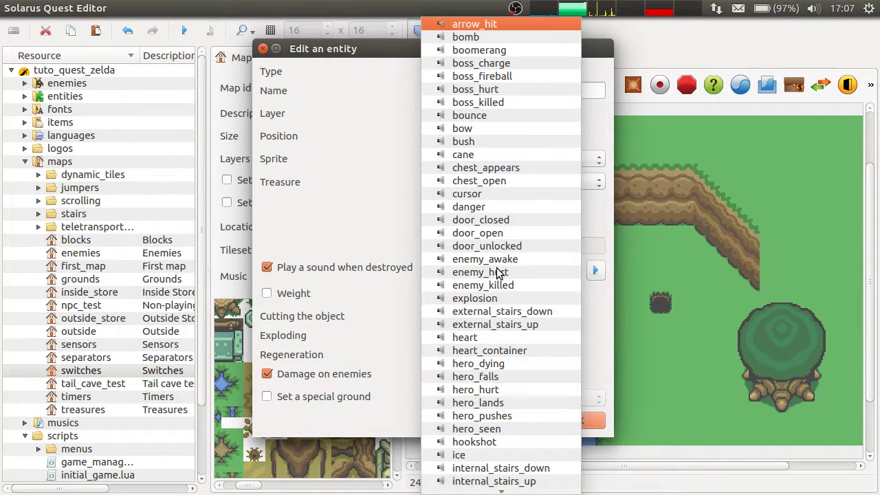
{"action": "left_click", "coordinate": [495, 141]}
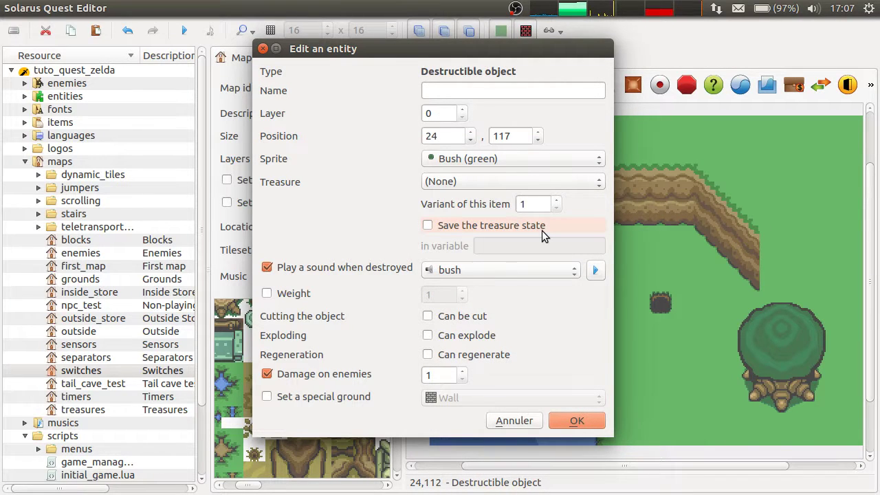
{"action": "left_click", "coordinate": [303, 293]}
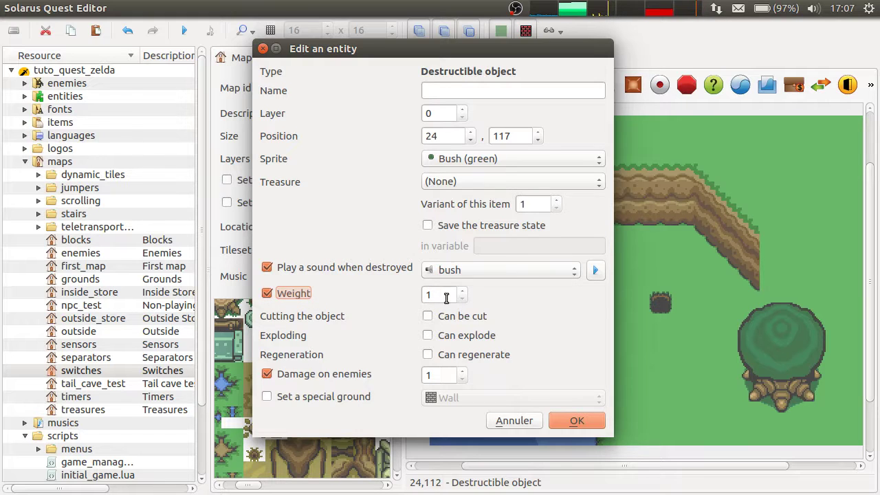
{"action": "left_click", "coordinate": [303, 294]}
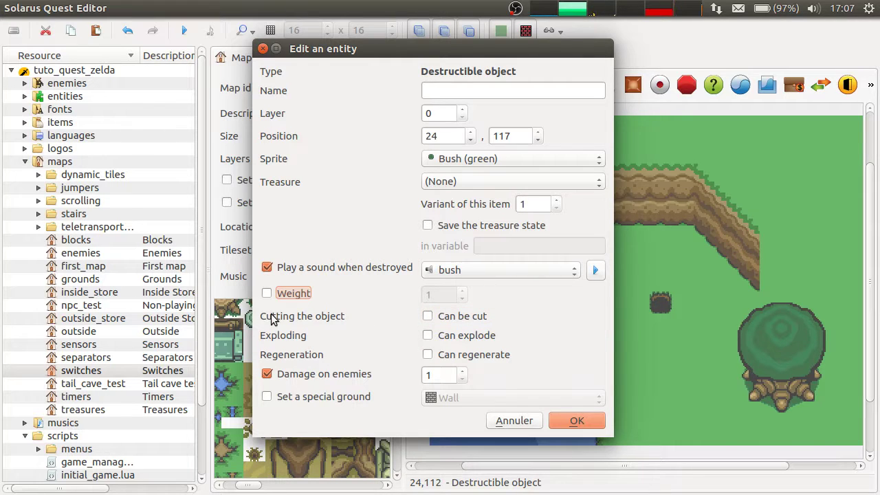
{"action": "left_click", "coordinate": [453, 319]}
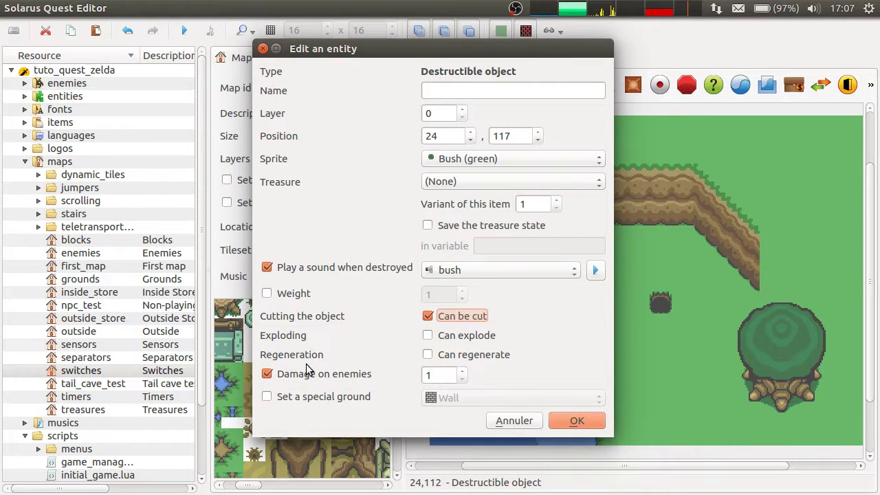
{"action": "left_click", "coordinate": [438, 380]}
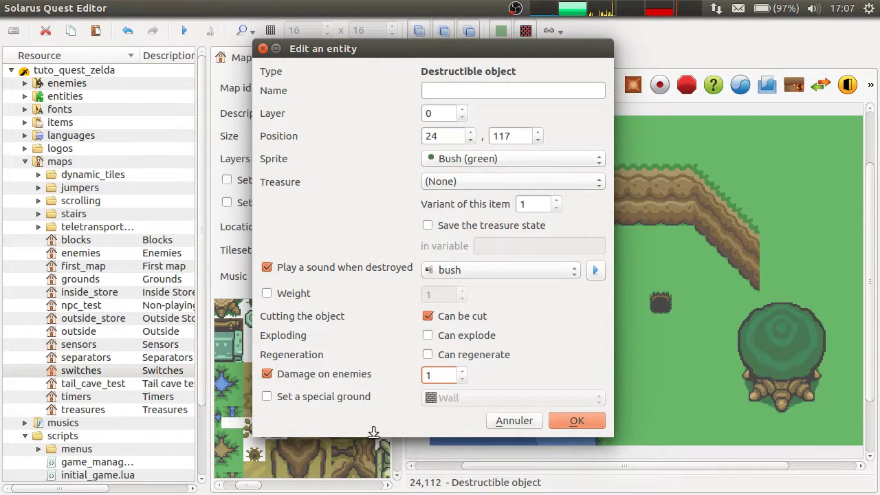
- Confirm and save the bush settings, then set its treasure to Heart
{"action": "left_click", "coordinate": [575, 422]}
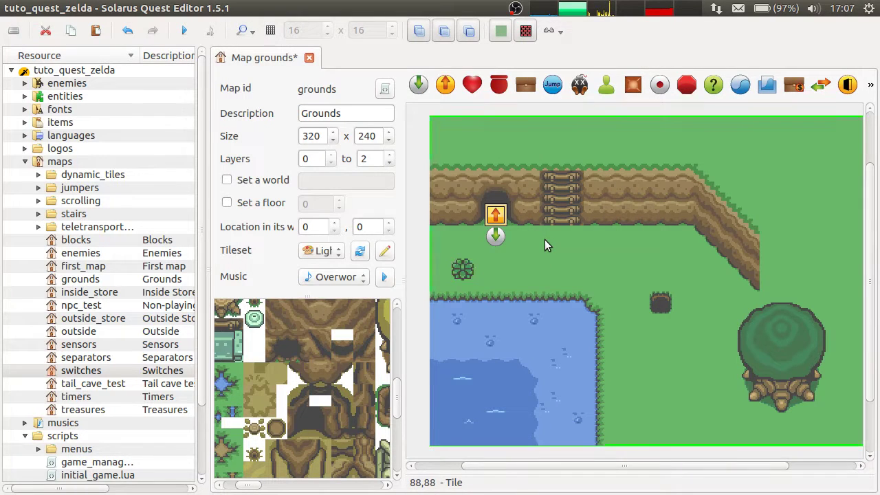
{"action": "key", "text": "ctrl+s"}
{"action": "double_click", "coordinate": [462, 272]}
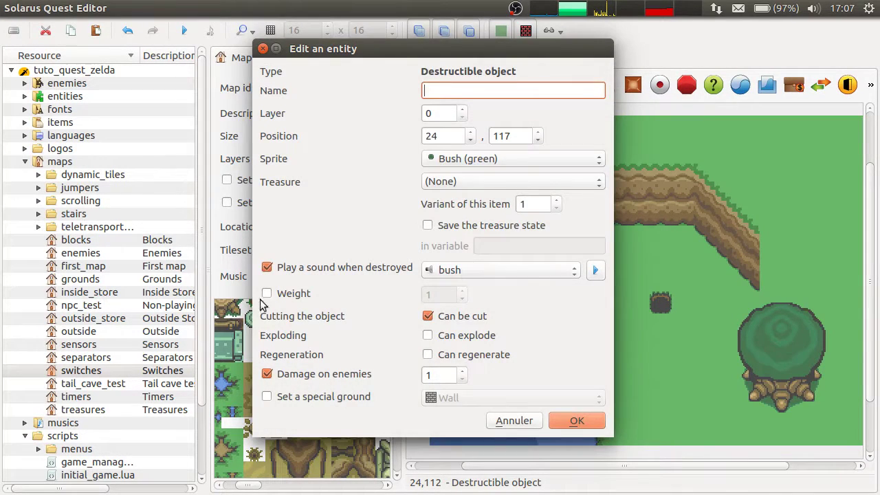
{"action": "left_click", "coordinate": [457, 182]}
{"action": "left_click", "coordinate": [463, 193]}
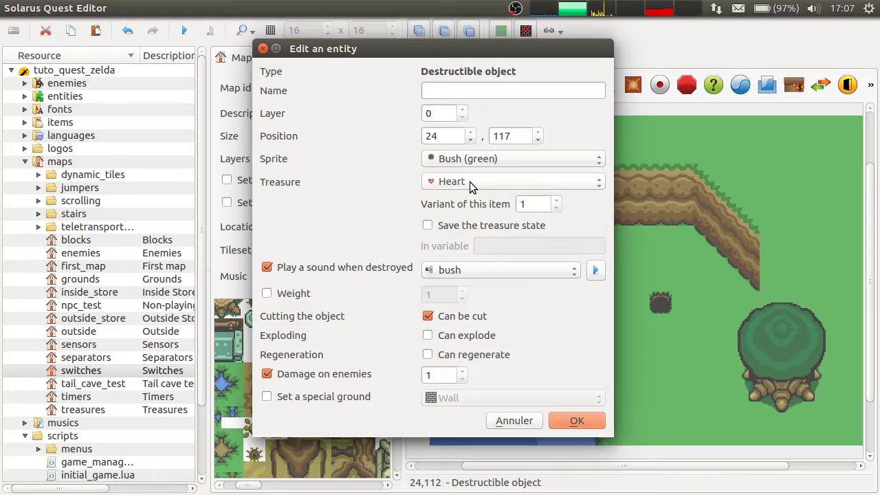
- Confirm the Heart treasure without saving its state, and run the quest to test
{"action": "left_click", "coordinate": [466, 224]}
{"action": "left_click", "coordinate": [466, 224]}
{"action": "left_click", "coordinate": [583, 419]}
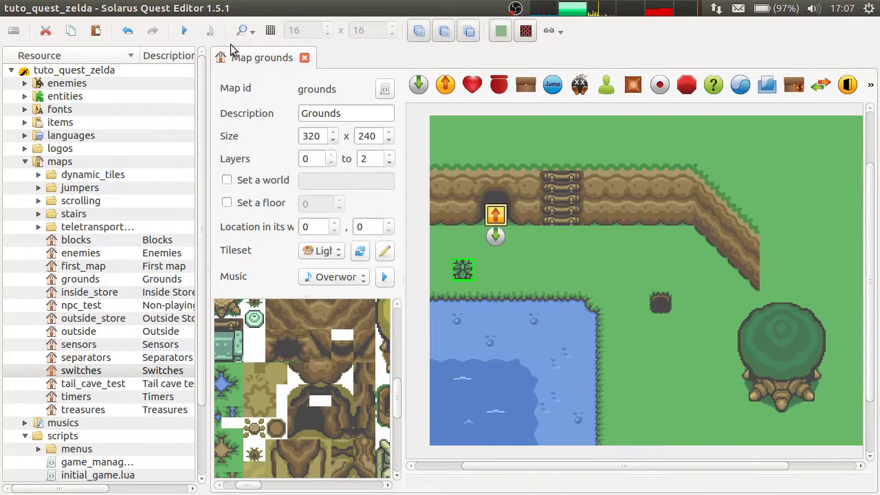
{"action": "left_click", "coordinate": [184, 30]}
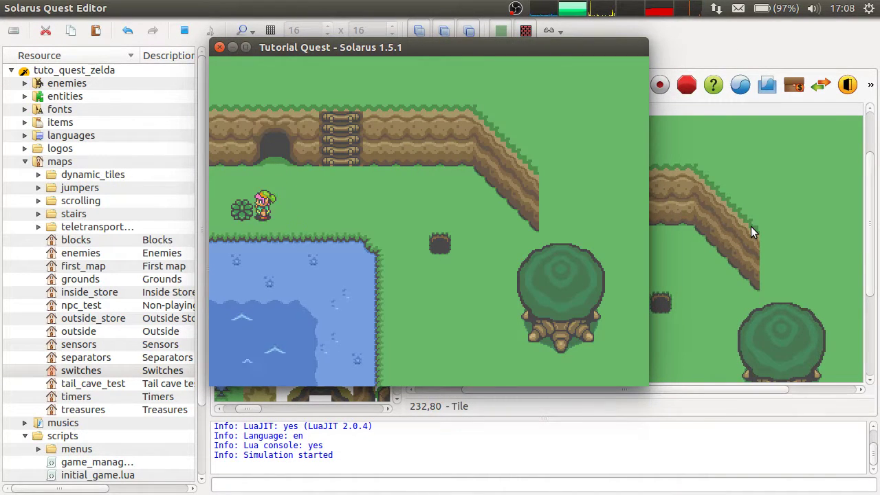
- In the test run, cut the bush, lift and throw it, collect the Heart, and close the game
{"action": "key", "text": "c"}
{"action": "key", "text": "Up"}
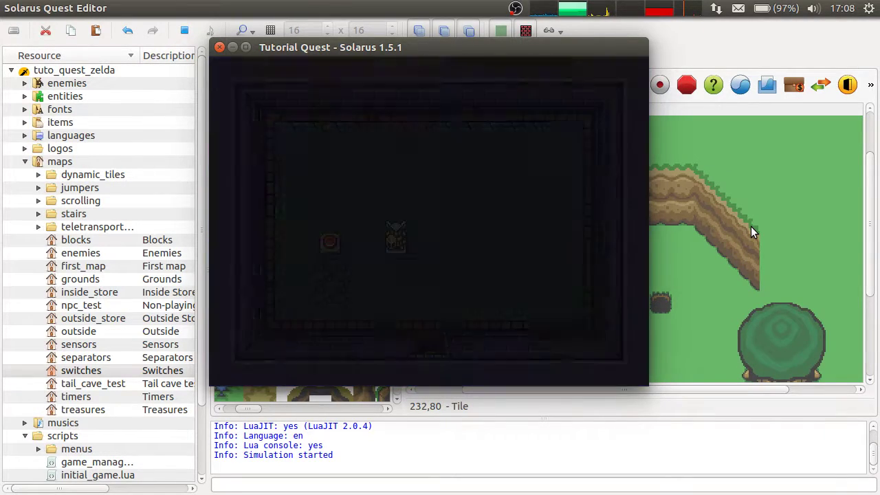
{"action": "key", "text": "Down"}
{"action": "key", "text": "Left"}
{"action": "key", "text": "space"}
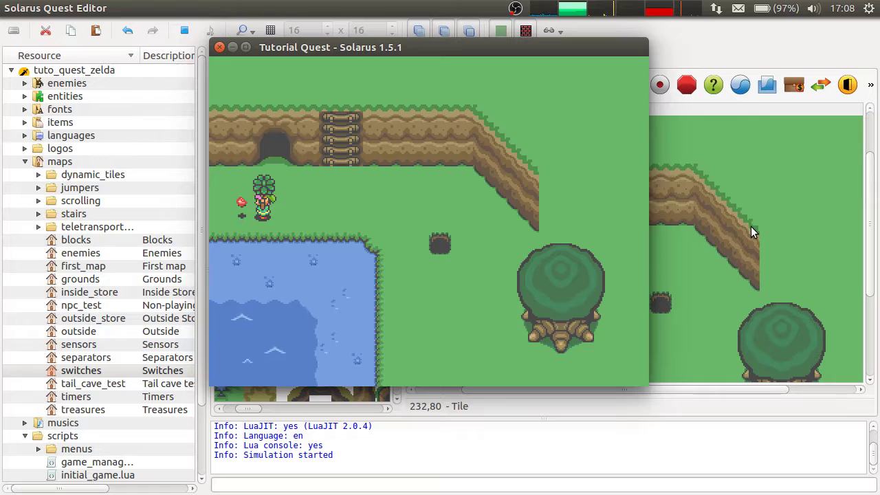
{"action": "key", "text": "Right"}
{"action": "key", "text": "space"}
{"action": "key", "text": "Left"}
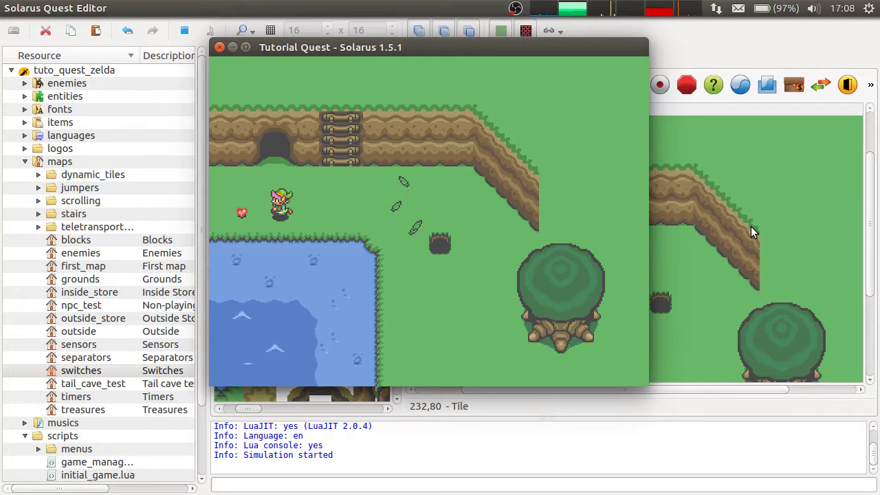
{"action": "key", "text": "Right"}
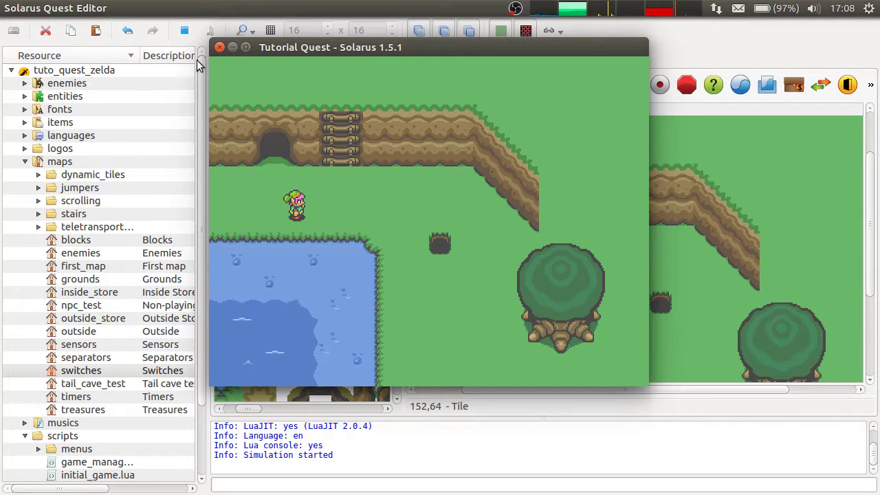
{"action": "left_click", "coordinate": [219, 49]}
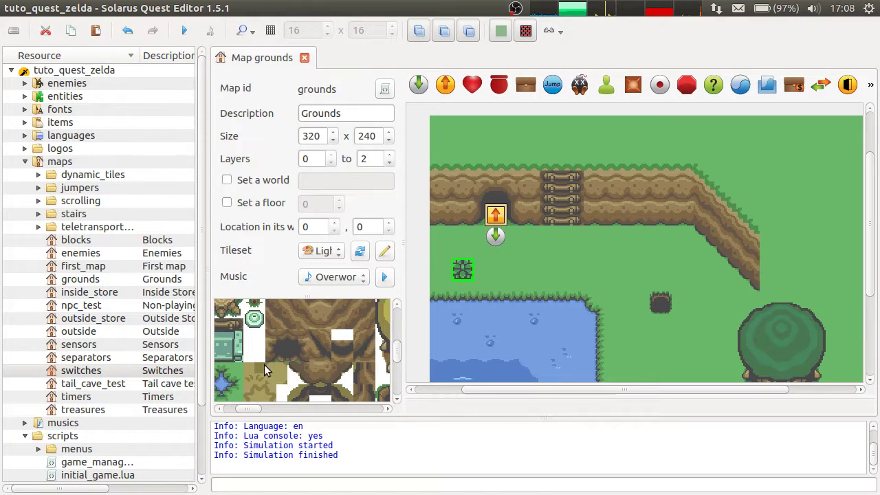
- Place a stump tile beside the bush and move the bush onto it
{"action": "scroll", "coordinate": [275, 364], "scroll_direction": "up", "scroll_amount": 2}
{"action": "scroll", "coordinate": [275, 365], "scroll_direction": "left", "scroll_amount": 1}
{"action": "scroll", "coordinate": [274, 365], "scroll_direction": "up", "scroll_amount": 4}
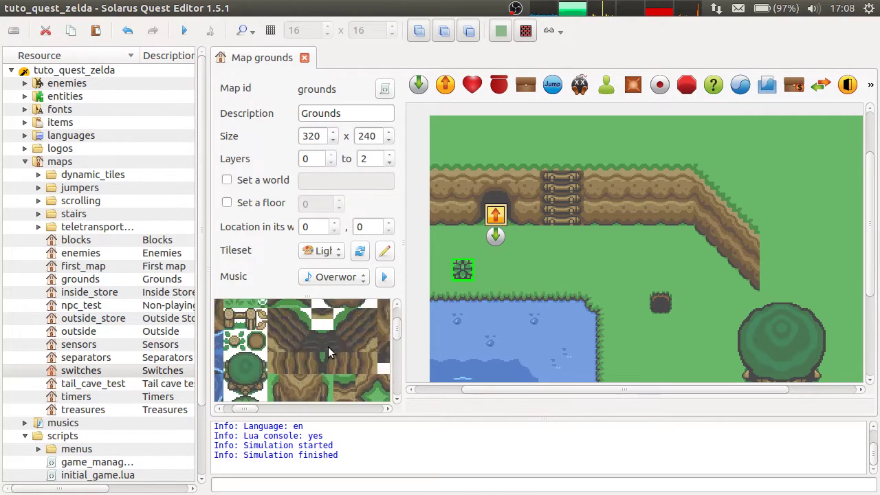
{"action": "scroll", "coordinate": [344, 355], "scroll_direction": "down", "scroll_amount": 5}
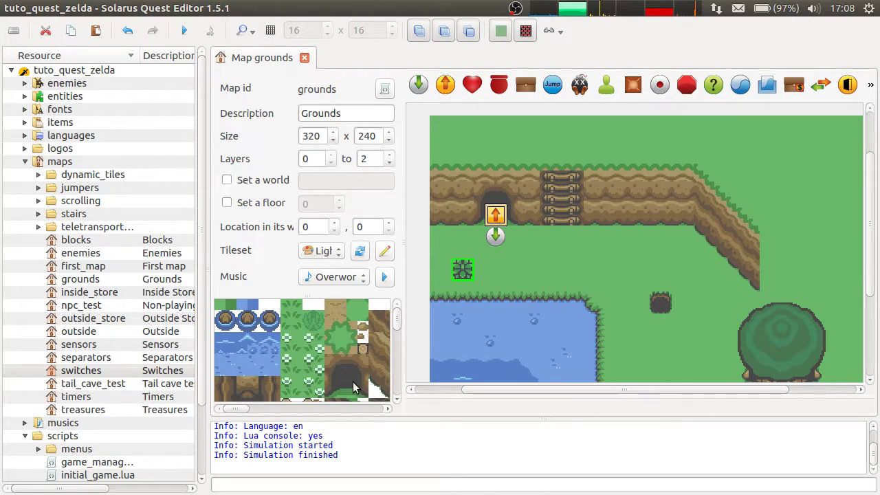
{"action": "left_click", "coordinate": [312, 372]}
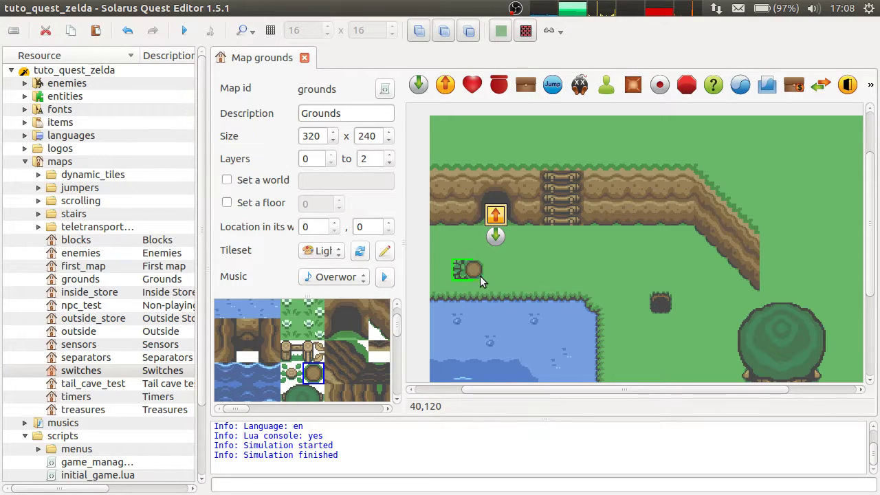
{"action": "left_click", "coordinate": [481, 272]}
{"action": "left_click_drag", "start_coordinate": [469, 275], "coordinate": [453, 240]}
{"action": "left_click", "coordinate": [437, 258]}
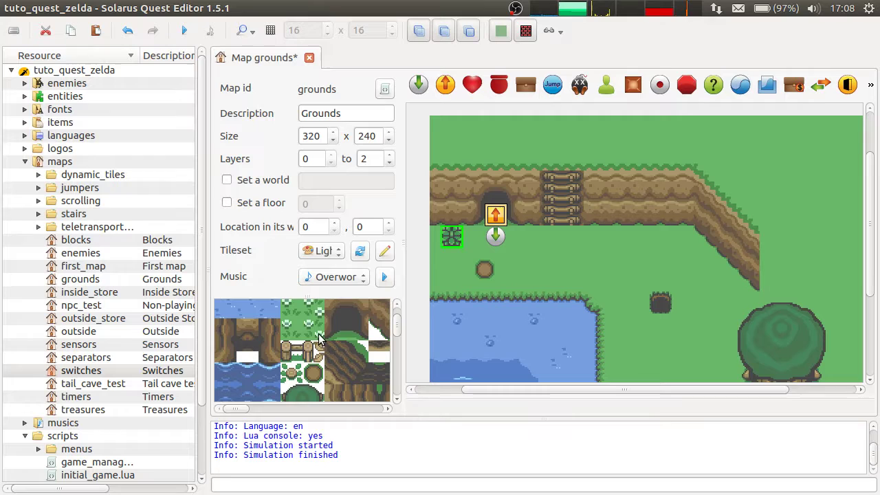
- Move the bush back beside the stump and copy-paste a duplicate of it
{"action": "left_click", "coordinate": [304, 375]}
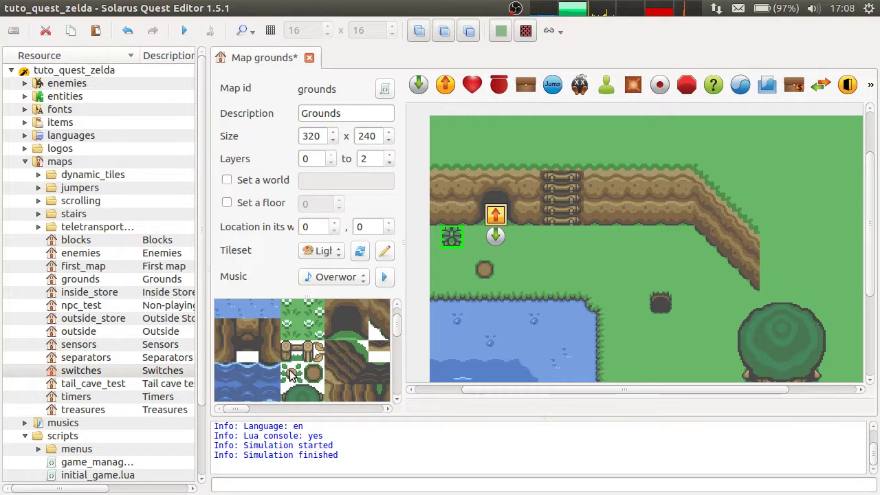
{"action": "left_click", "coordinate": [292, 372]}
{"action": "left_click", "coordinate": [464, 270]}
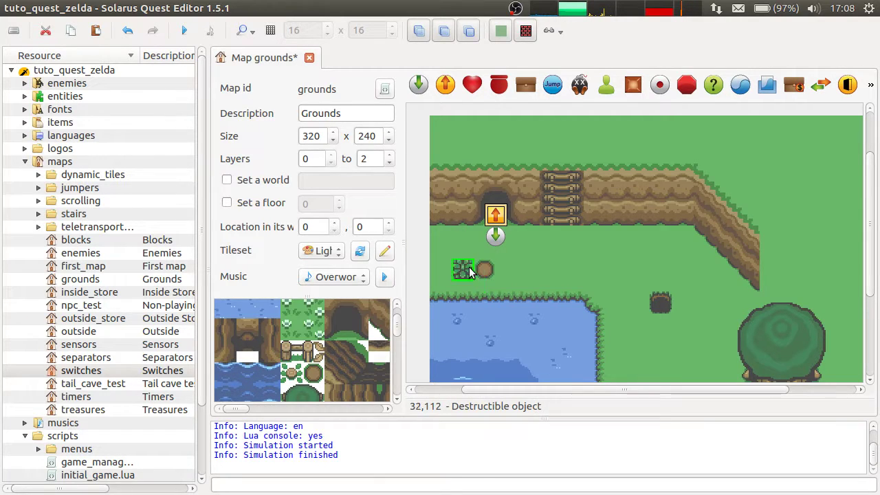
{"action": "left_click", "coordinate": [485, 270]}
{"action": "left_click_drag", "start_coordinate": [484, 271], "coordinate": [496, 270]}
{"action": "left_click", "coordinate": [463, 270]}
{"action": "key", "text": "ctrl+c"}
{"action": "key", "text": "ctrl+v"}
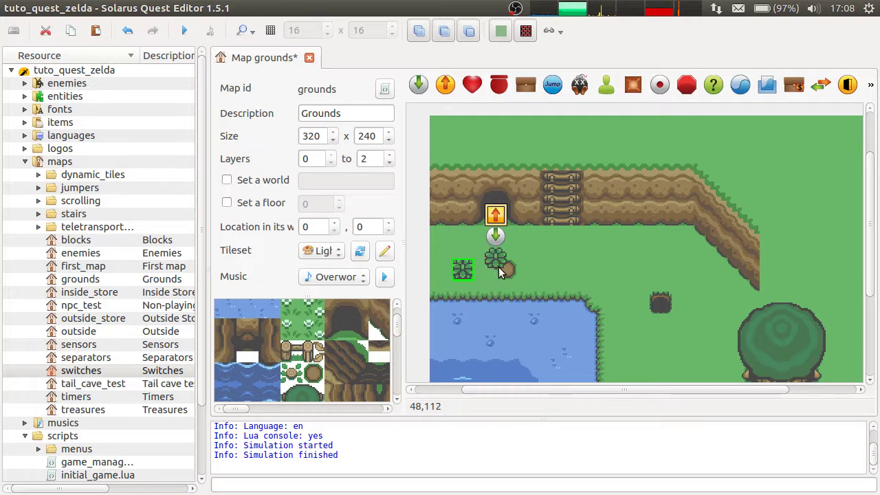
- Move the bush copy right of the first and change its sprite to Stone (white)
{"action": "left_click", "coordinate": [509, 275]}
{"action": "double_click", "coordinate": [508, 272]}
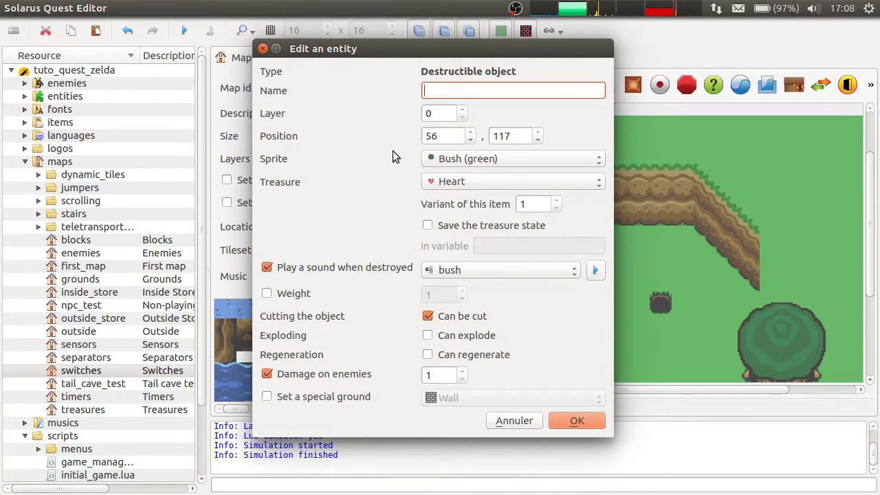
{"action": "left_click", "coordinate": [512, 158]}
{"action": "scroll", "coordinate": [512, 131], "scroll_direction": "down", "scroll_amount": 3}
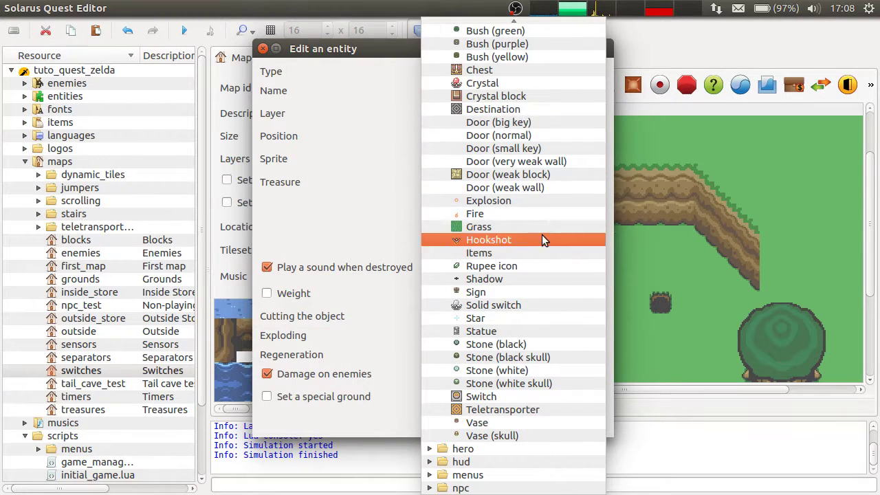
{"action": "left_click", "coordinate": [521, 370]}
{"action": "left_click", "coordinate": [574, 419]}
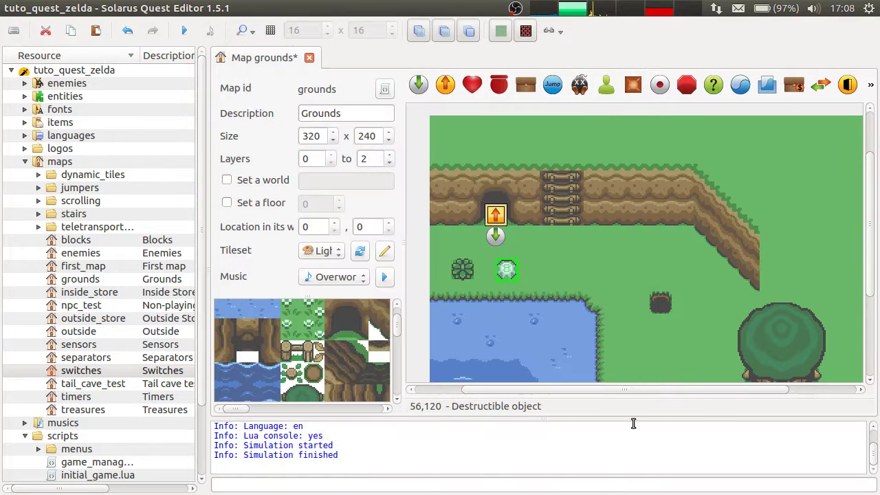
- Try the Stone (white skull) sprite, revert to Stone (white), and save the map
{"action": "double_click", "coordinate": [507, 270]}
{"action": "left_click", "coordinate": [470, 161]}
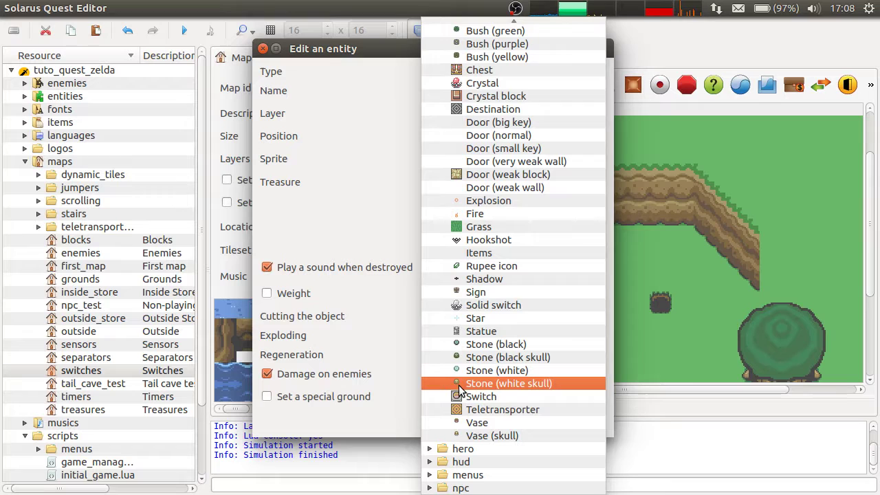
{"action": "left_click", "coordinate": [495, 386]}
{"action": "left_click", "coordinate": [573, 419]}
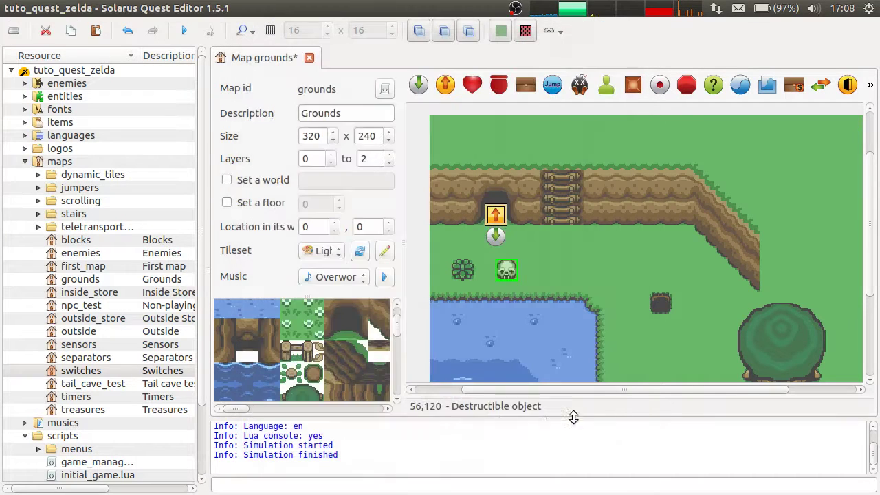
{"action": "double_click", "coordinate": [511, 271]}
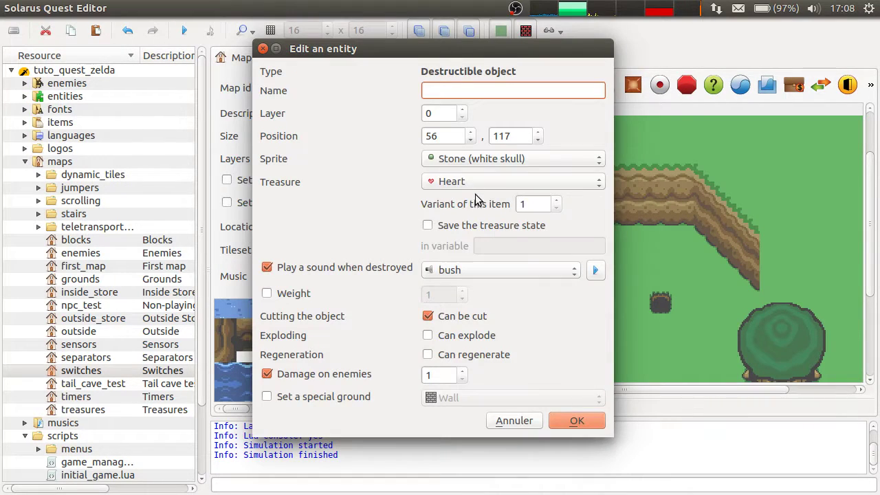
{"action": "left_click", "coordinate": [508, 158]}
{"action": "left_click", "coordinate": [504, 374]}
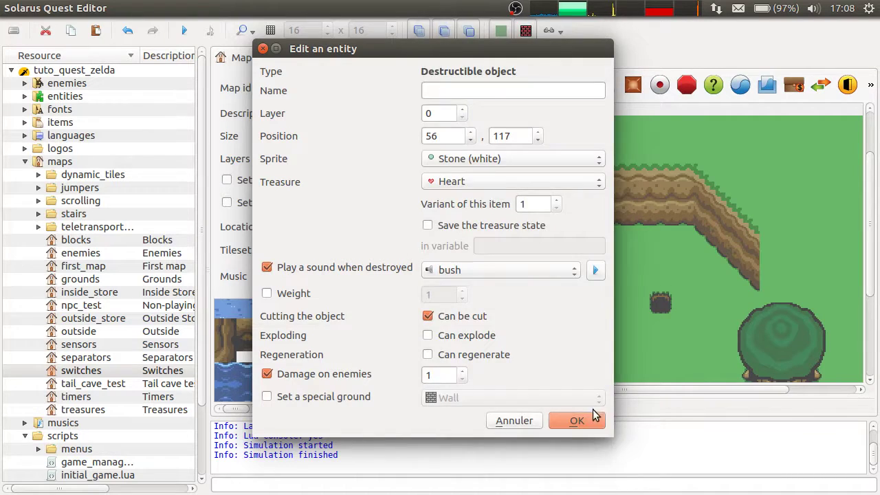
{"action": "left_click", "coordinate": [592, 416]}
{"action": "key", "text": "ctrl+s"}
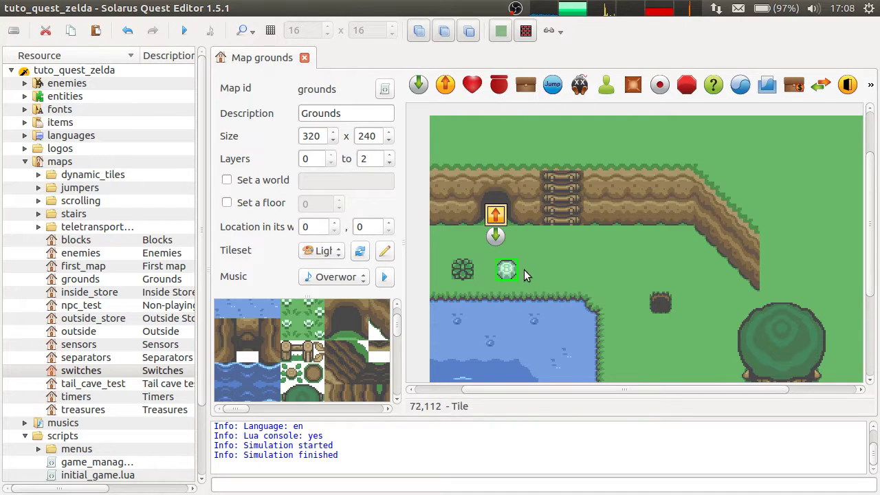
- Give the white stone a lifting weight of 1
{"action": "double_click", "coordinate": [511, 272]}
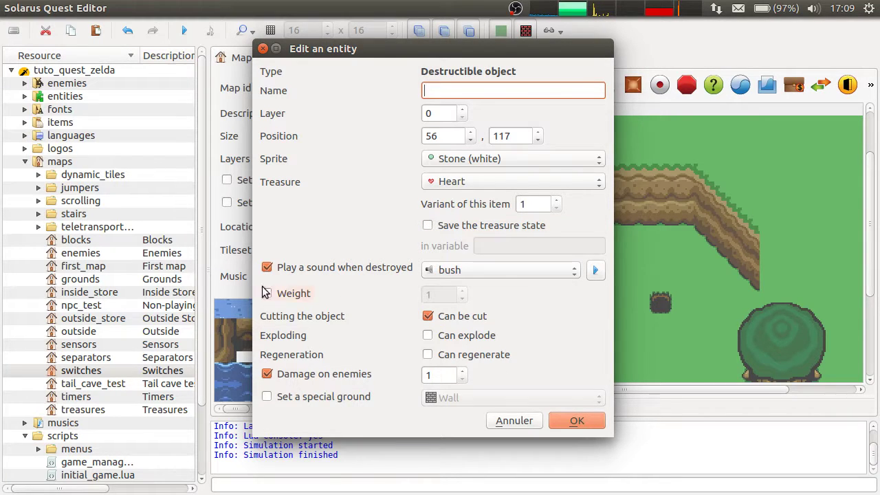
{"action": "left_click", "coordinate": [282, 296]}
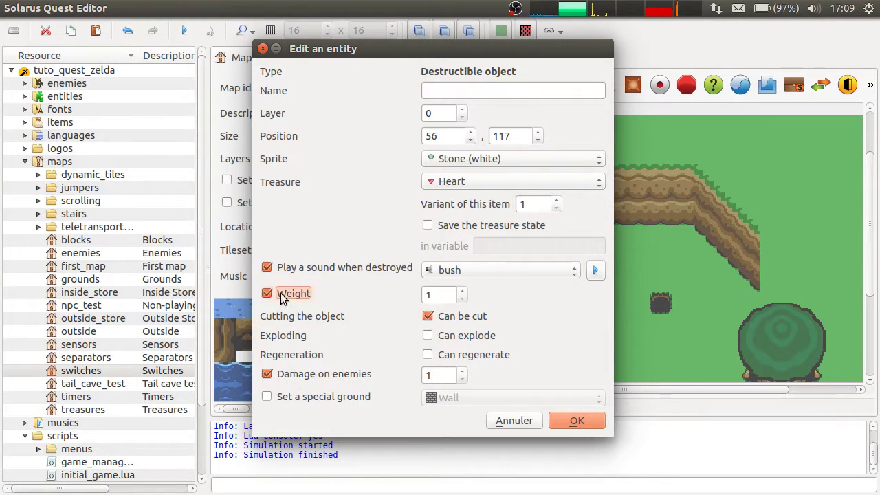
{"action": "double_click", "coordinate": [447, 296]}
{"action": "left_click", "coordinate": [438, 296]}
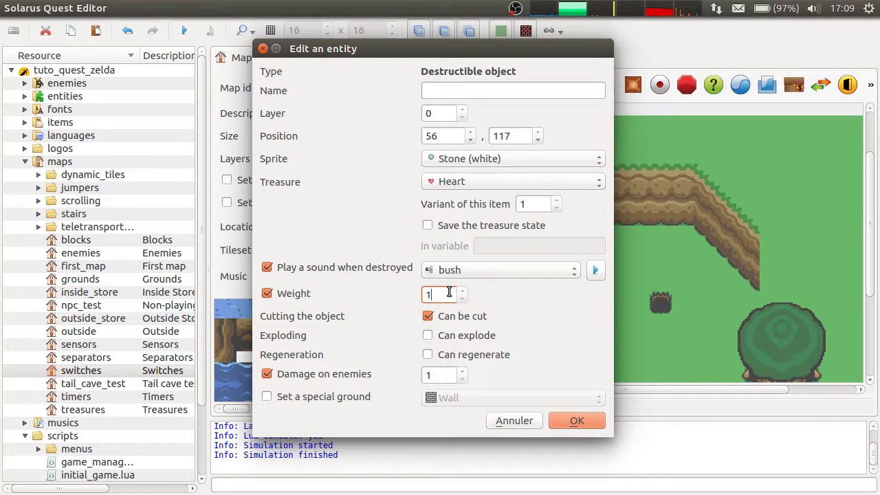
{"action": "left_click", "coordinate": [571, 424]}
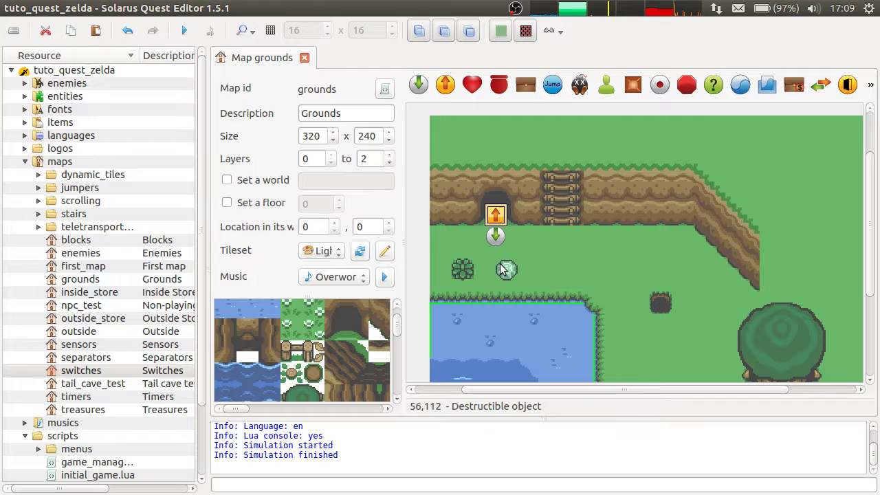
{"action": "left_click", "coordinate": [184, 30]}
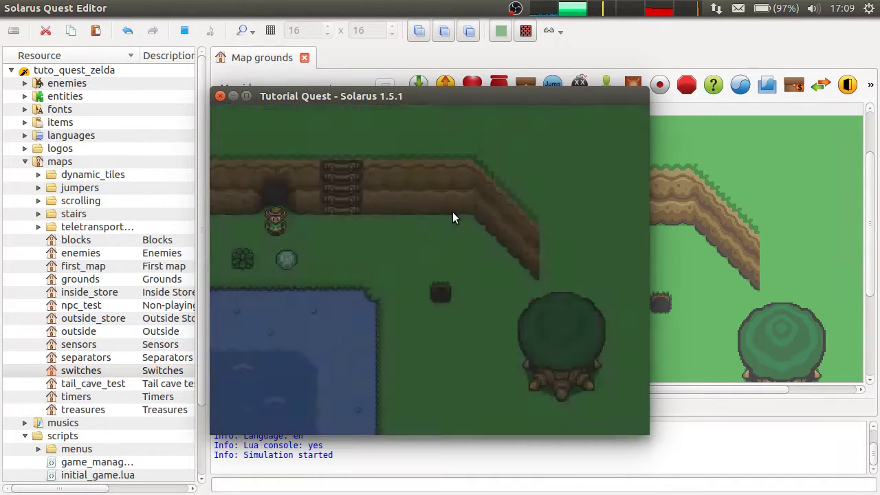
{"action": "key", "text": "Right"}
{"action": "key", "text": "Down"}
{"action": "key", "text": "space"}
{"action": "key", "text": "Right"}
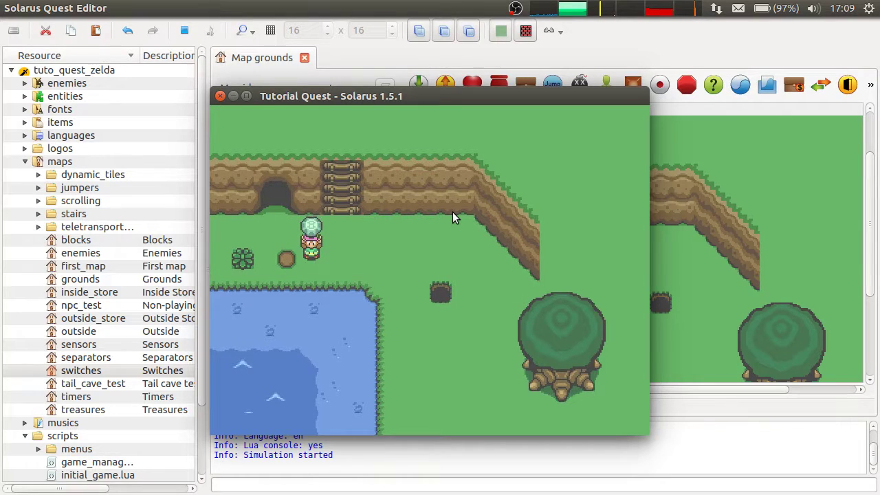
{"action": "key", "text": "space"}
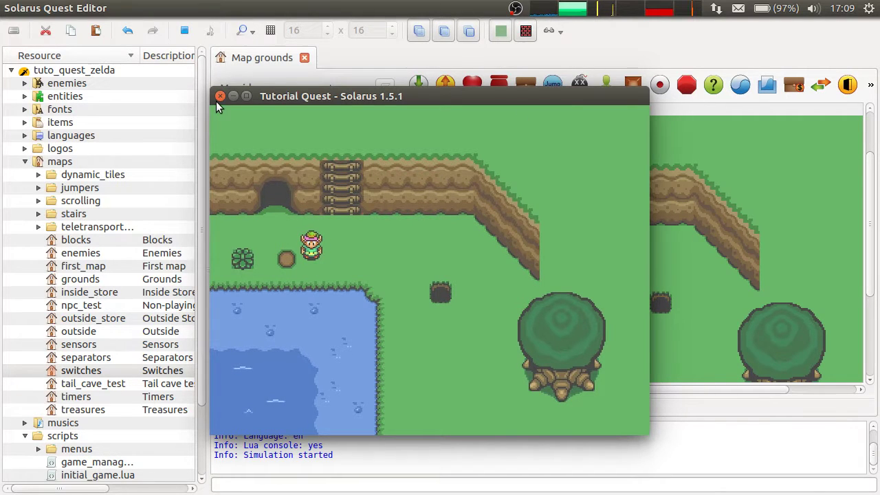
{"action": "left_click", "coordinate": [220, 96]}
- Delete the set_ability("lift", 1) line from scripts/initial_game.lua and save the script
{"action": "scroll", "coordinate": [87, 334], "scroll_direction": "down", "scroll_amount": 2}
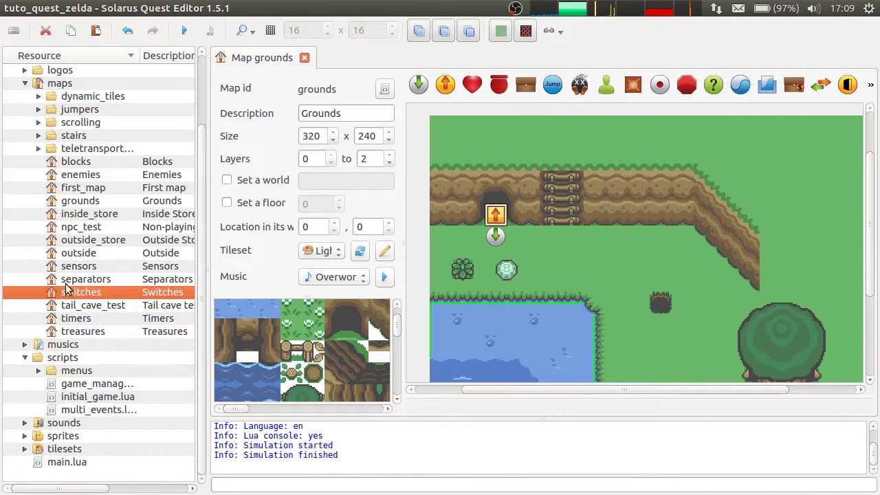
{"action": "double_click", "coordinate": [87, 398]}
{"action": "left_click_drag", "start_coordinate": [389, 284], "coordinate": [145, 286]}
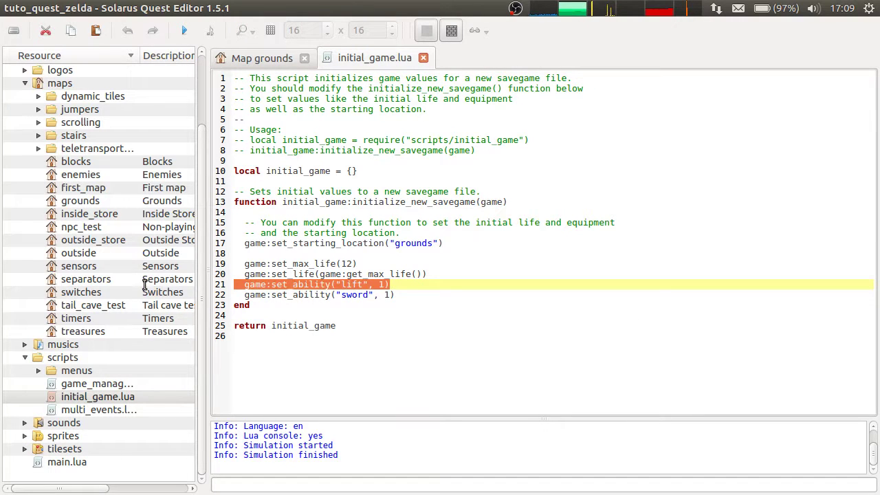
{"action": "key", "text": "BackSpace"}
{"action": "key", "text": "BackSpace"}
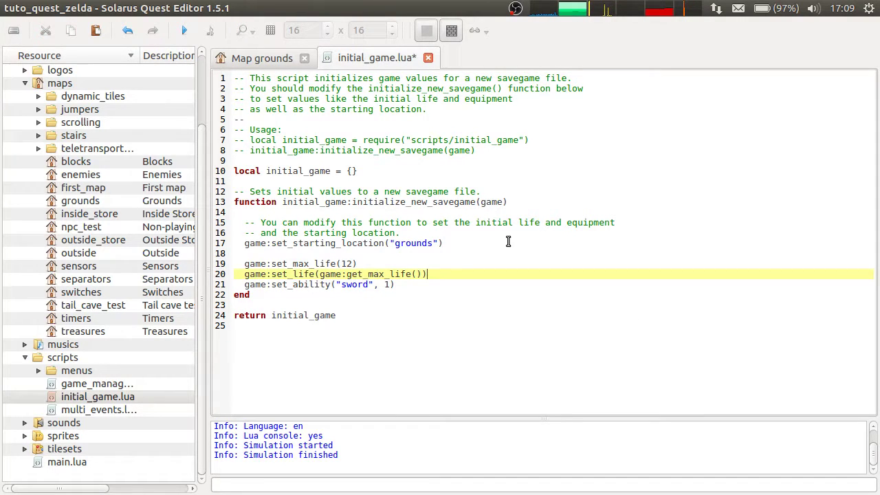
{"action": "key", "text": "ctrl+s"}
- Return to the grounds map, run the quest, walk the hero to the stone, and close the game
{"action": "left_click", "coordinate": [262, 58]}
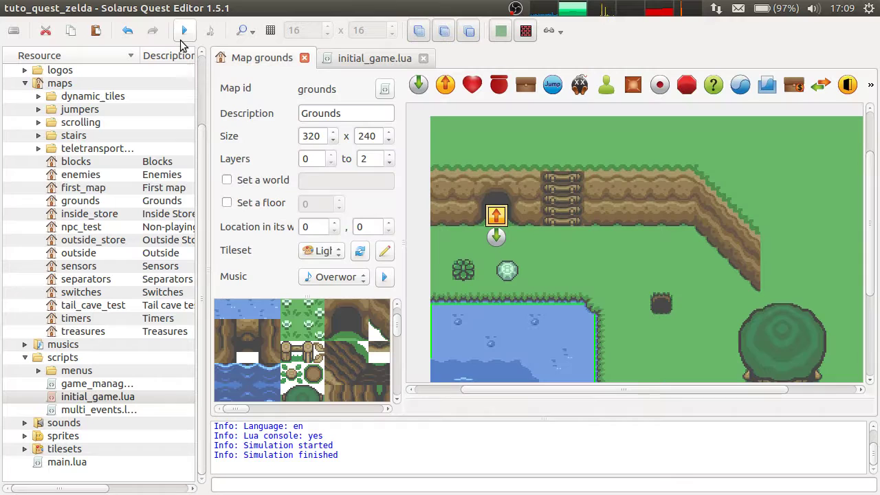
{"action": "left_click", "coordinate": [184, 30]}
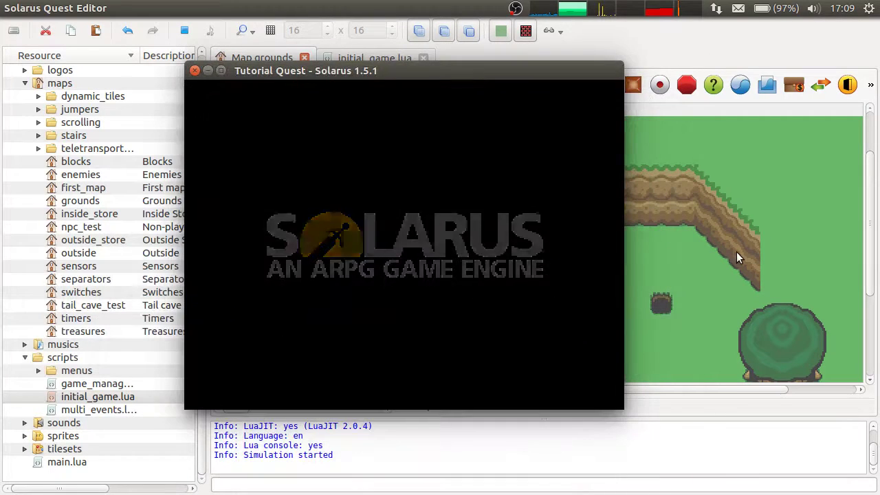
{"action": "key", "text": "Down"}
{"action": "key", "text": "Right"}
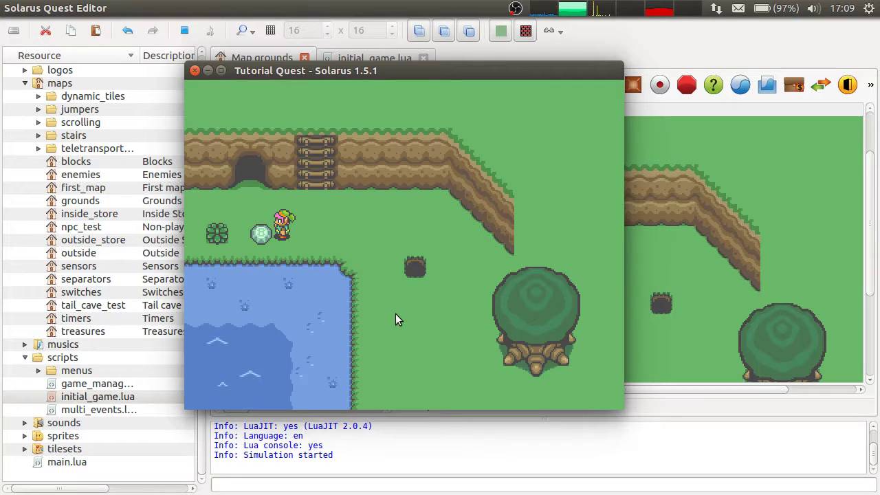
{"action": "left_click", "coordinate": [196, 72]}
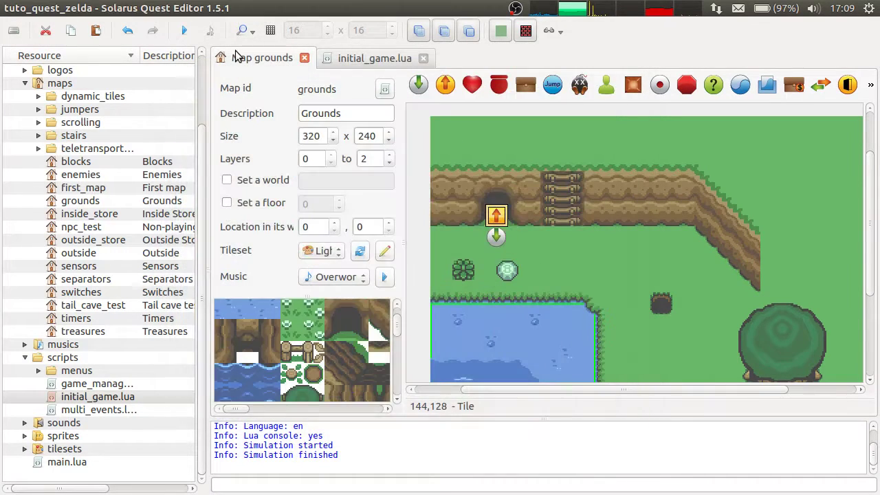
{"action": "left_click", "coordinate": [516, 177]}
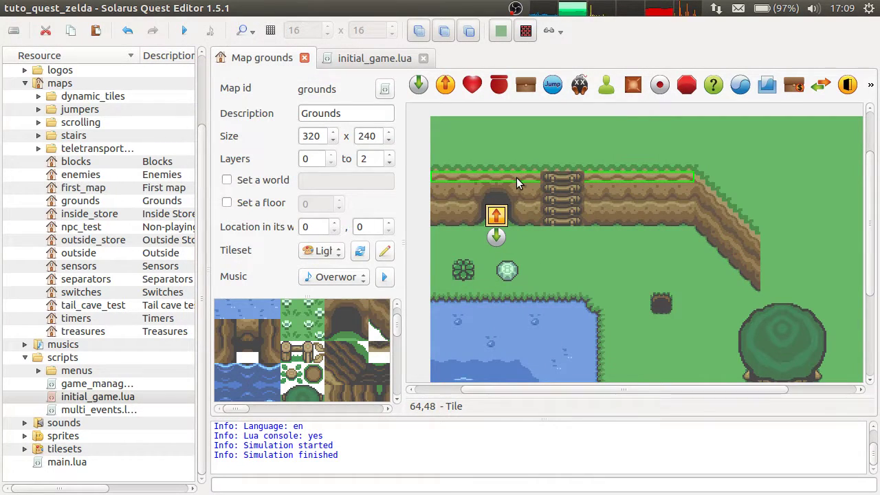
{"action": "double_click", "coordinate": [507, 271]}
{"action": "left_click", "coordinate": [515, 421]}
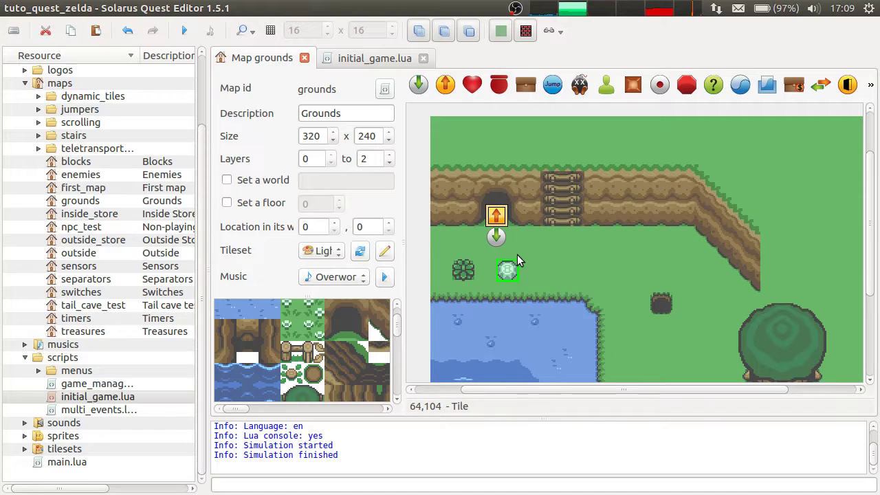
{"action": "key", "text": "F1"}
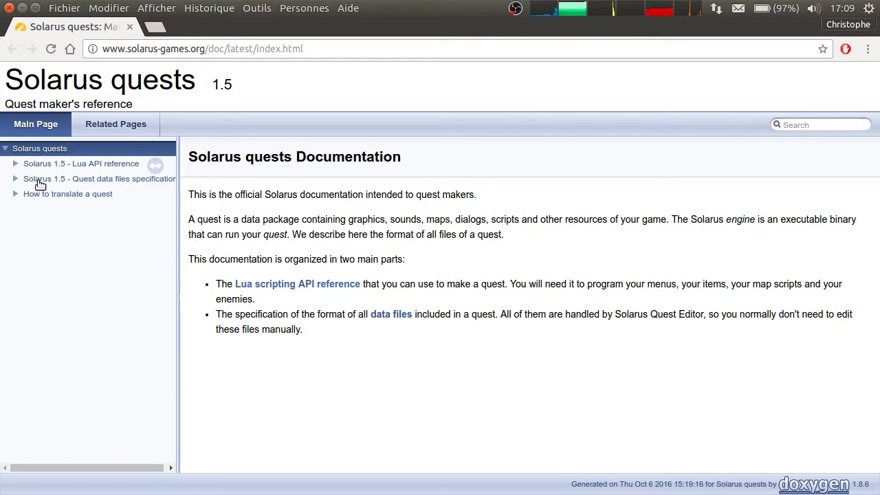
- Open the Lua API Destructible object page and jump to its on_looked() event
{"action": "left_click", "coordinate": [16, 165]}
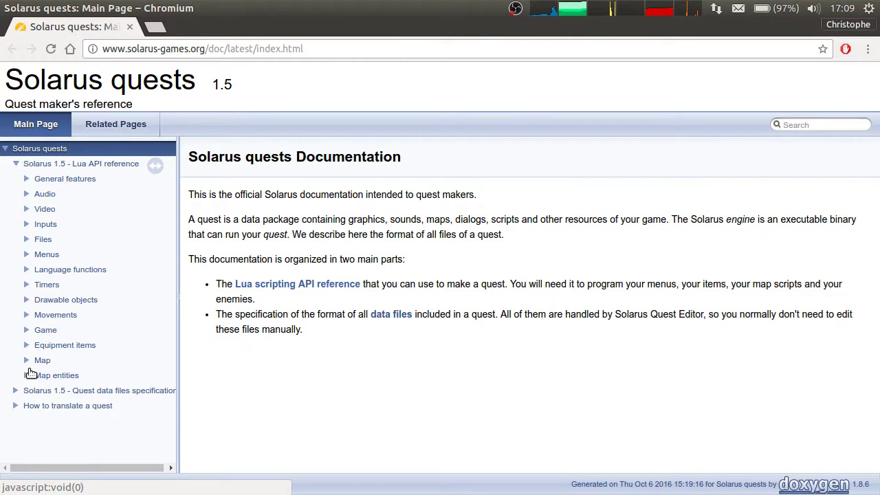
{"action": "left_click", "coordinate": [26, 375]}
{"action": "scroll", "coordinate": [108, 230], "scroll_direction": "down", "scroll_amount": 3}
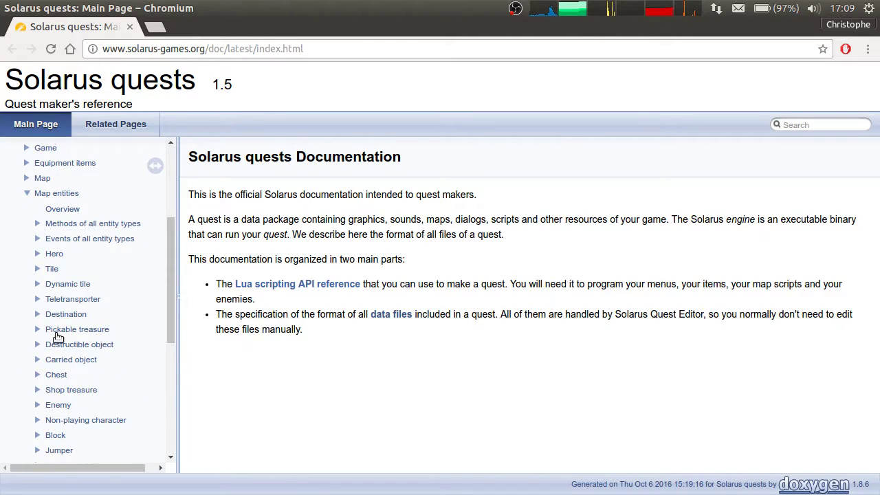
{"action": "left_click", "coordinate": [86, 344]}
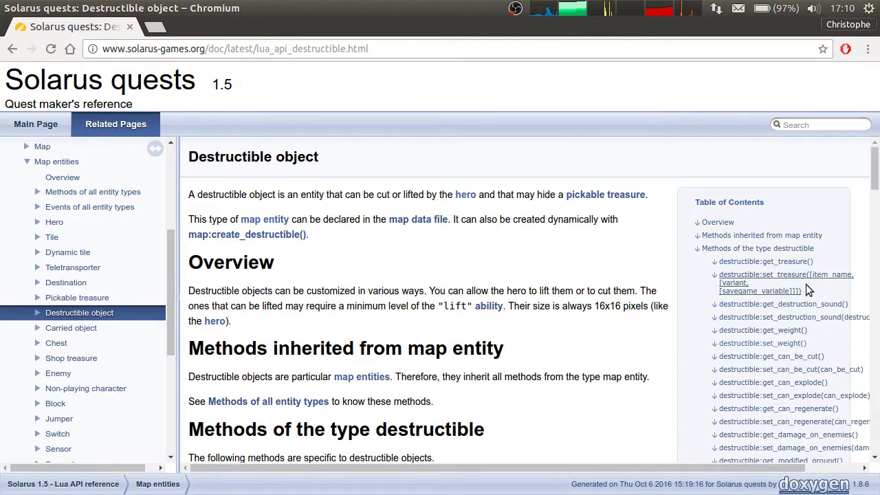
{"action": "scroll", "coordinate": [839, 289], "scroll_direction": "down", "scroll_amount": 4}
{"action": "scroll", "coordinate": [841, 290], "scroll_direction": "up", "scroll_amount": 1}
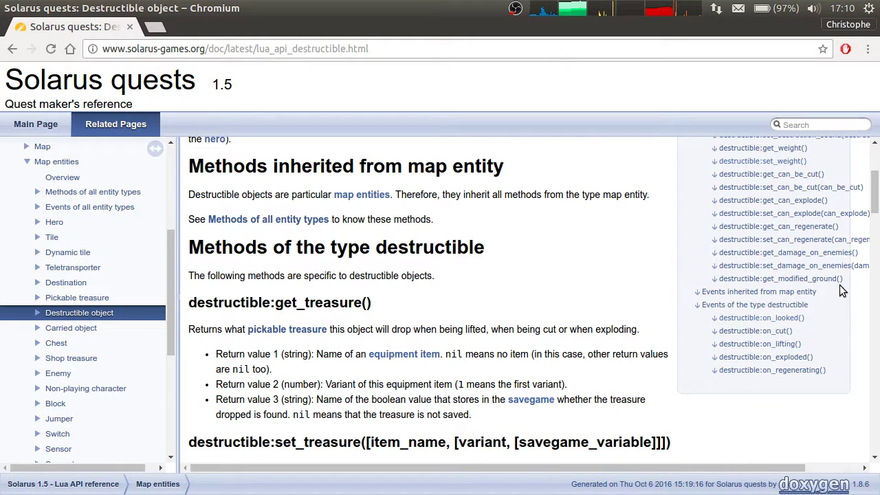
{"action": "left_click", "coordinate": [746, 319]}
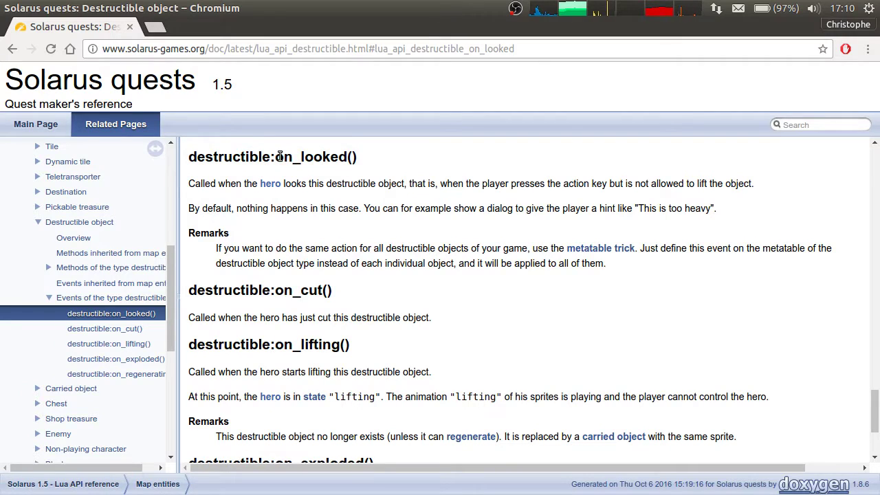
- Read the on_looked() description about pressing the action key, then return to the quest editor
{"action": "left_click_drag", "start_coordinate": [276, 157], "coordinate": [358, 159]}
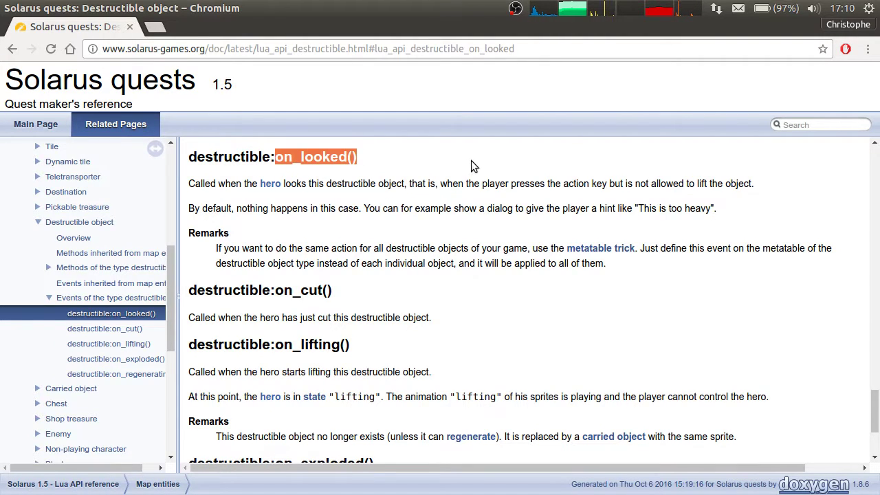
{"action": "left_click", "coordinate": [535, 183]}
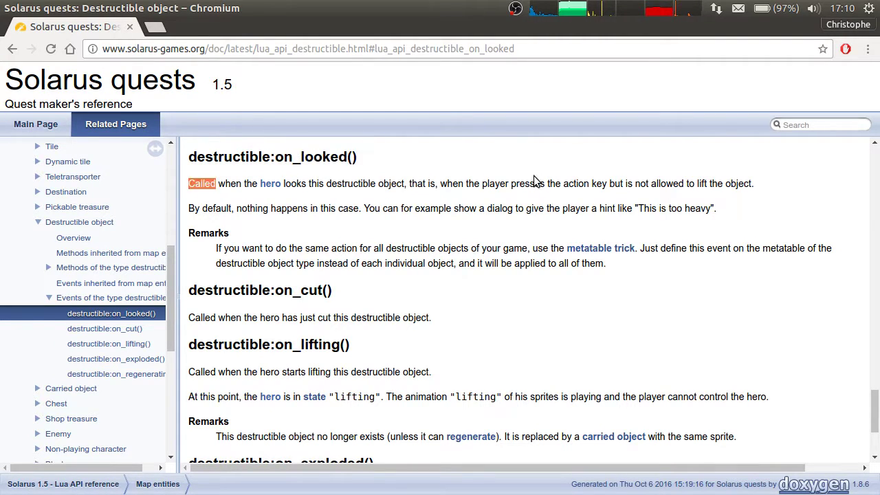
{"action": "left_click_drag", "start_coordinate": [535, 184], "coordinate": [762, 181]}
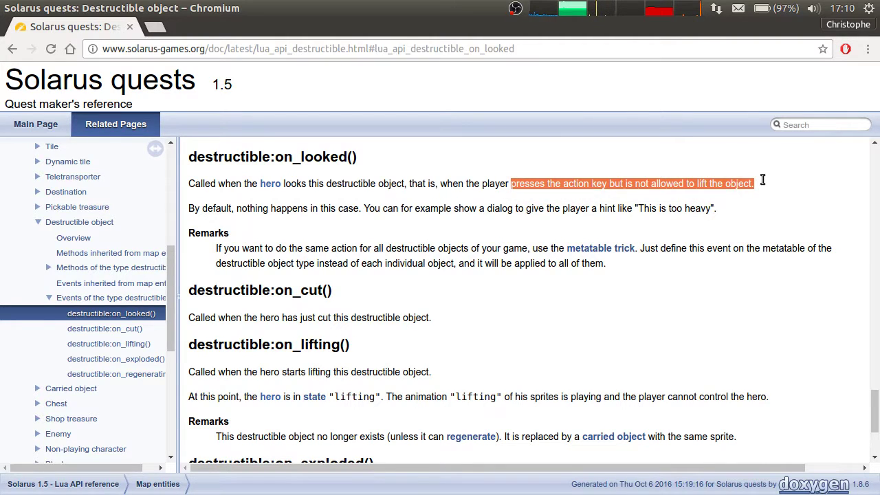
{"action": "left_click", "coordinate": [762, 175]}
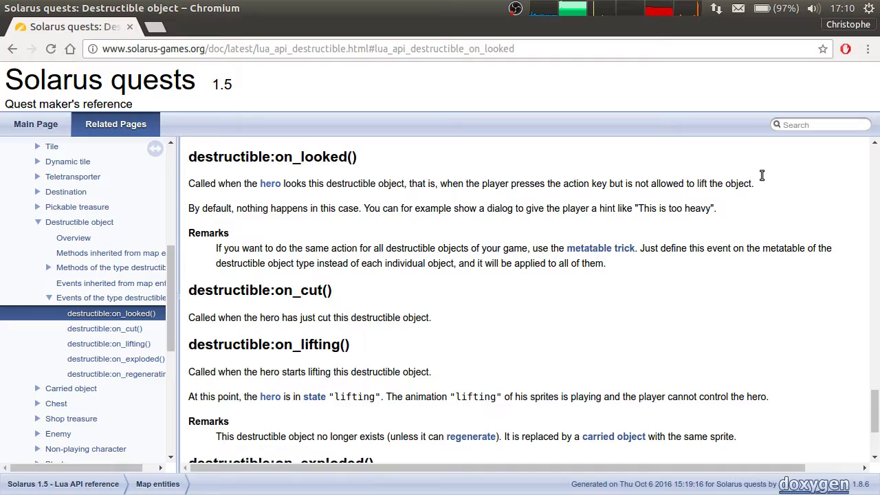
{"action": "key", "text": "alt+Tab"}
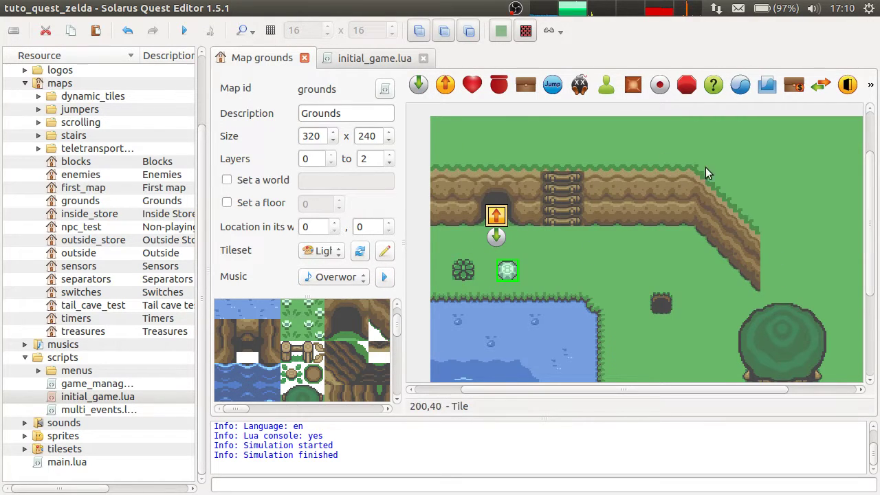
{"action": "key", "text": "alt+Tab"}
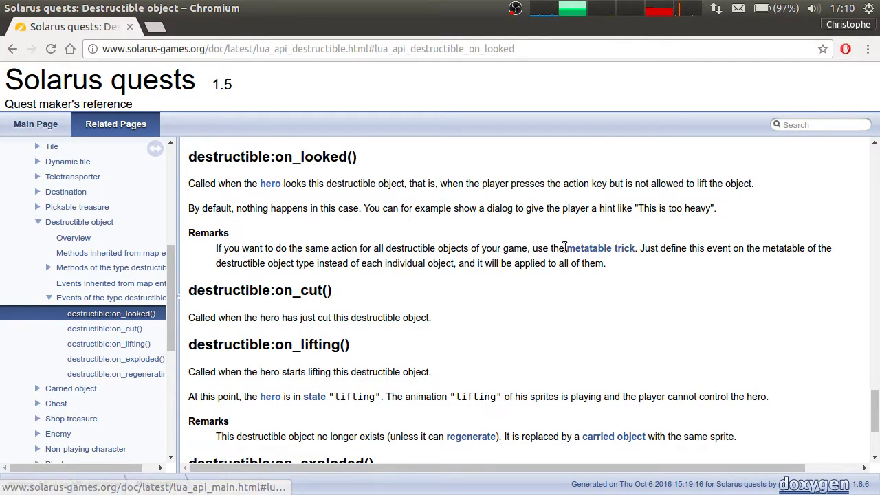
{"action": "left_click_drag", "start_coordinate": [579, 247], "coordinate": [685, 234]}
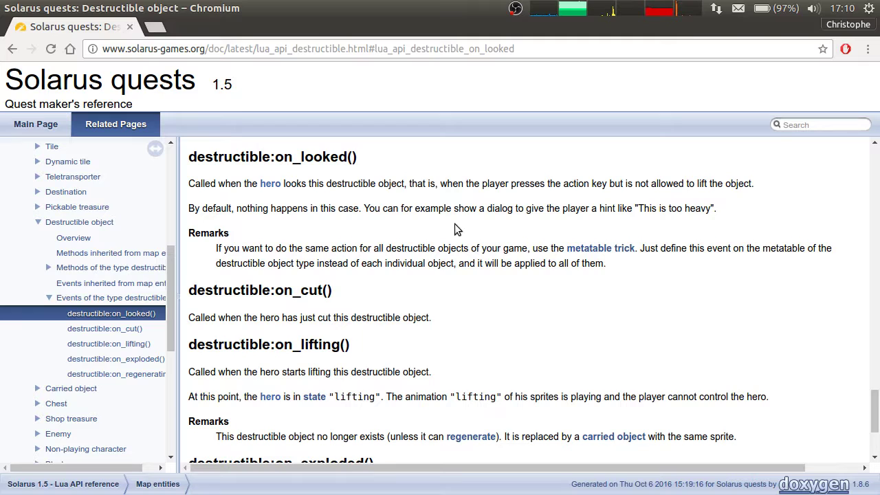
{"action": "key", "text": "alt+Tab"}
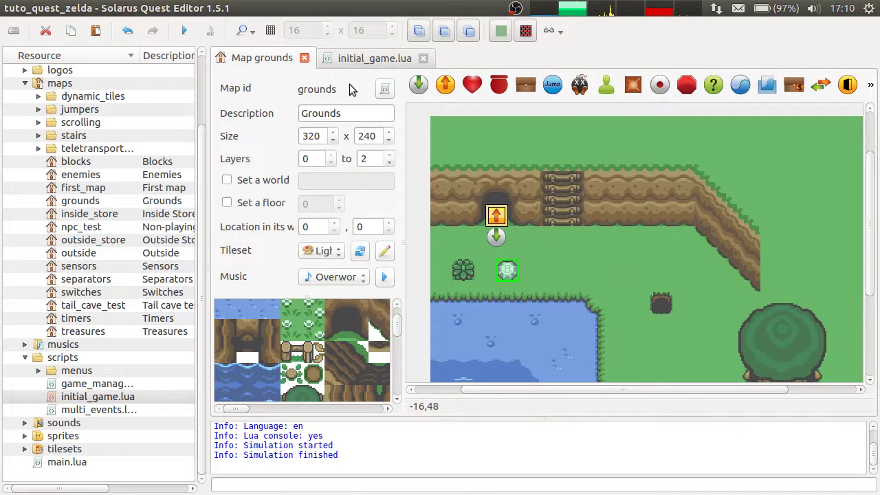
- Add a destructible at 88,117 right of the white stone as a Stone (black) with weight 2
{"action": "left_click", "coordinate": [318, 373]}
{"action": "left_click", "coordinate": [559, 278]}
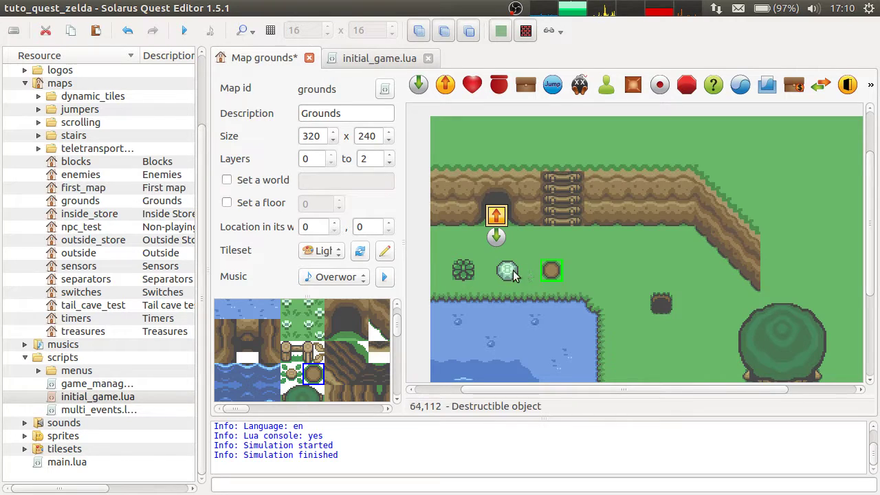
{"action": "key", "text": "ctrl+v"}
{"action": "double_click", "coordinate": [552, 271]}
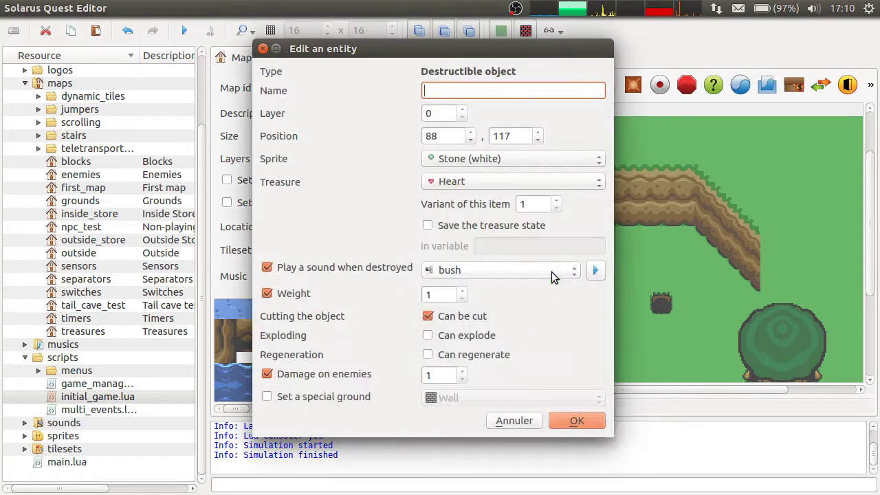
{"action": "left_click", "coordinate": [487, 150]}
{"action": "left_click", "coordinate": [545, 357]}
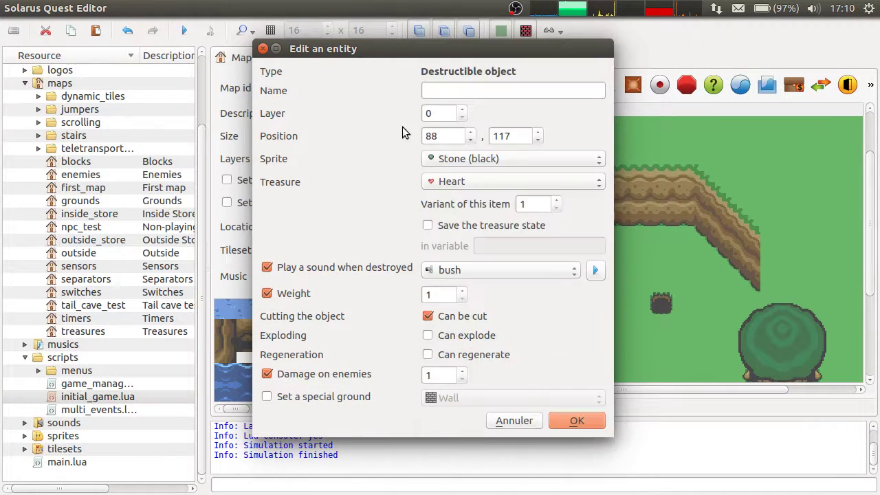
{"action": "left_click", "coordinate": [462, 290]}
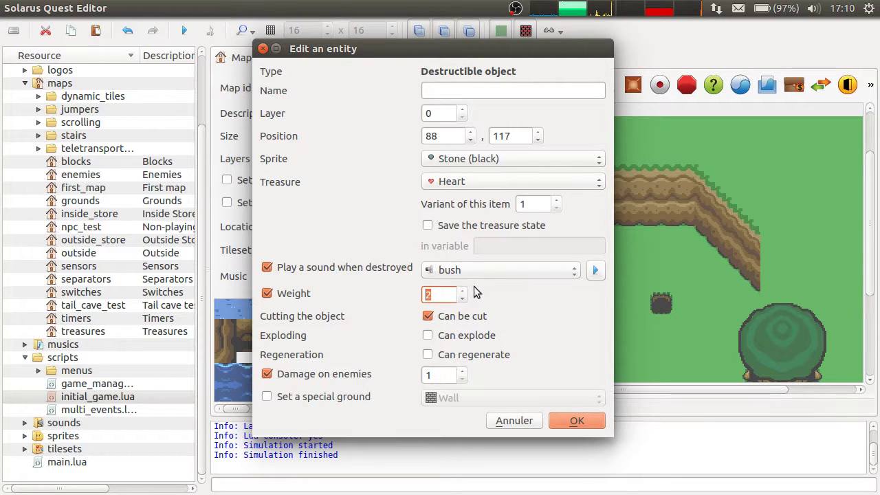
{"action": "left_click_drag", "start_coordinate": [444, 294], "coordinate": [396, 293]}
{"action": "left_click", "coordinate": [578, 421]}
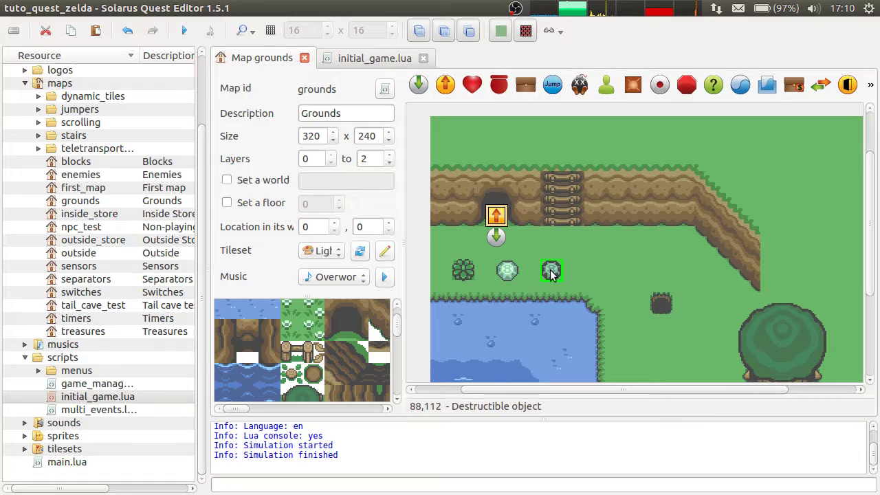
{"action": "scroll", "coordinate": [153, 227], "scroll_direction": "up", "scroll_amount": 2}
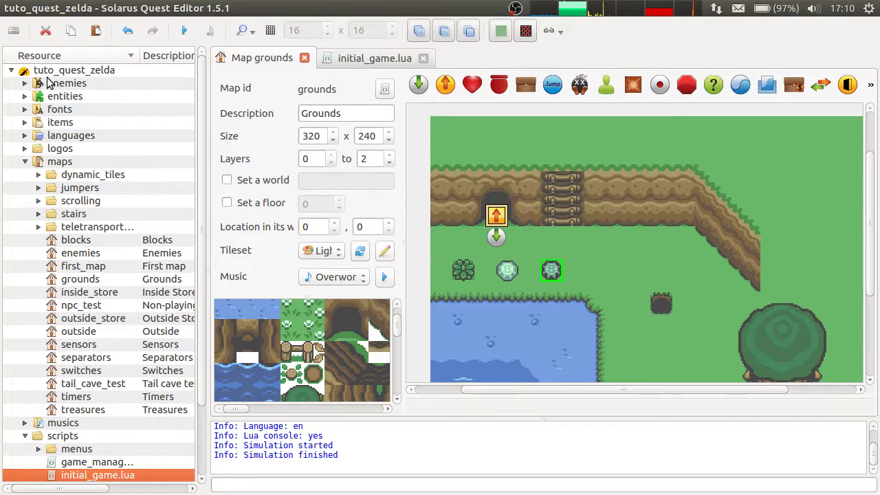
- Expand the items folder to list heart, shield and sword, then select the black stone
{"action": "left_click", "coordinate": [24, 122]}
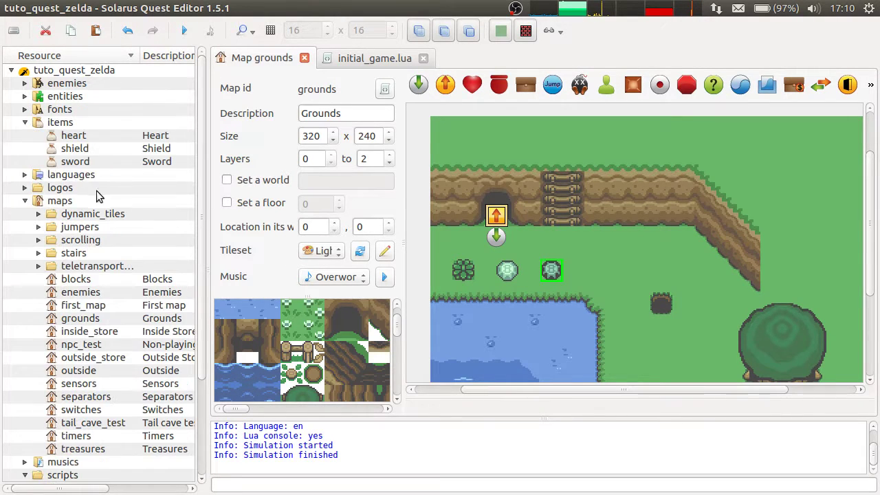
{"action": "left_click", "coordinate": [729, 271]}
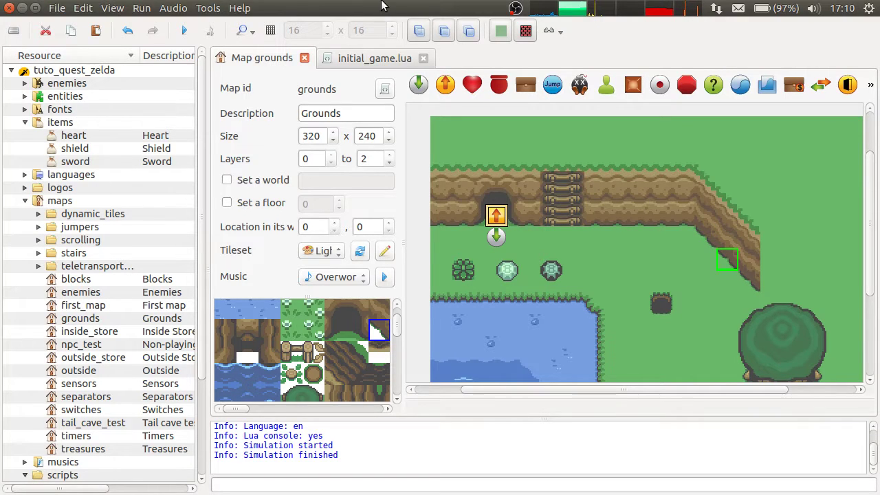
{"action": "left_click", "coordinate": [419, 262]}
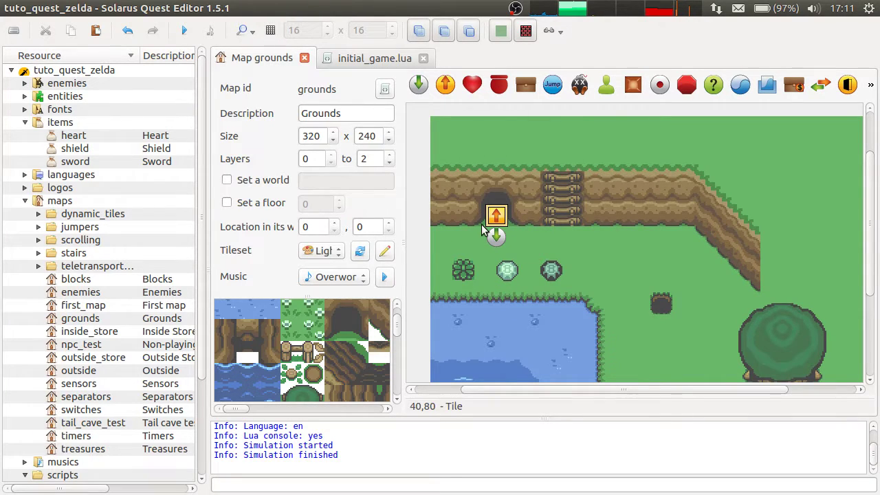
{"action": "left_click", "coordinate": [555, 268]}
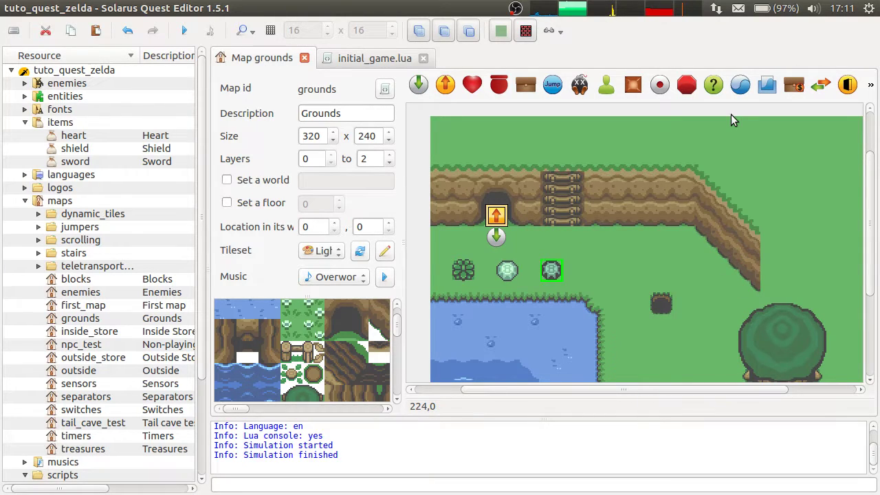
- Position the new bush copy to the right of the black stone
{"action": "left_click", "coordinate": [465, 273]}
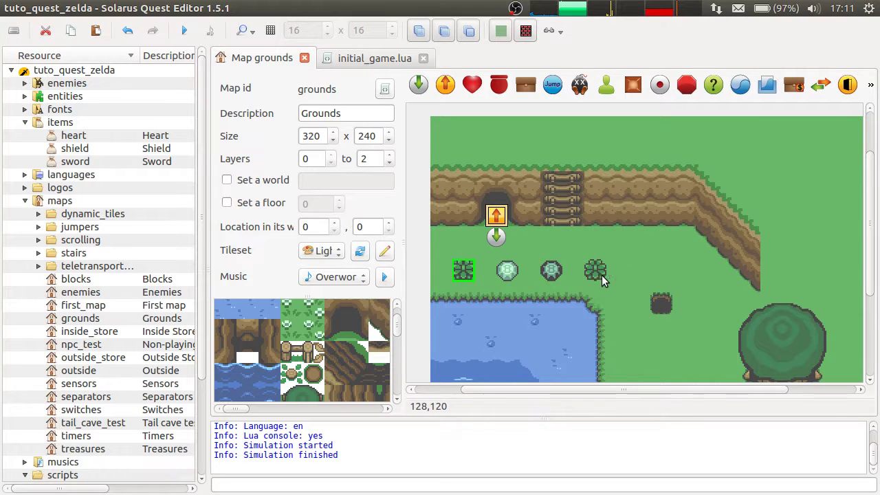
{"action": "left_click", "coordinate": [599, 273]}
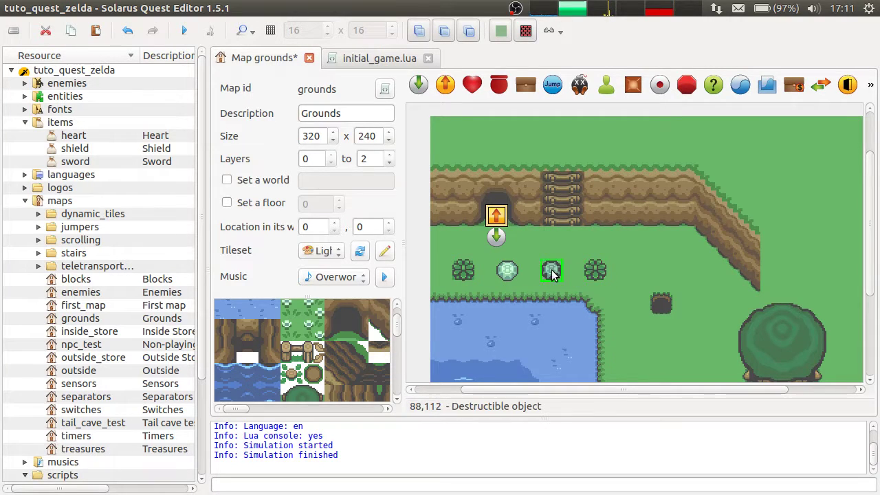
{"action": "left_click_drag", "start_coordinate": [555, 279], "coordinate": [555, 268]}
- Change the rightmost bush's sprite to Vase and open its destruction sound list
{"action": "double_click", "coordinate": [598, 277]}
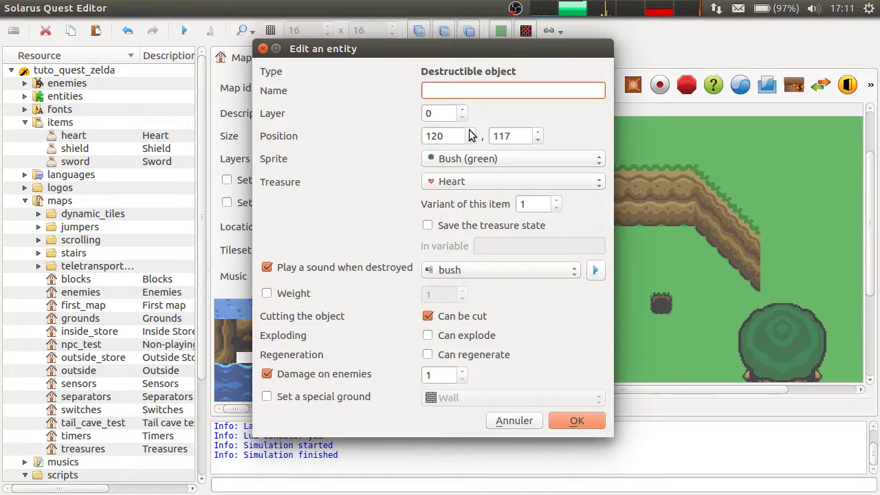
{"action": "left_click", "coordinate": [477, 158]}
{"action": "scroll", "coordinate": [546, 389], "scroll_direction": "down", "scroll_amount": 3}
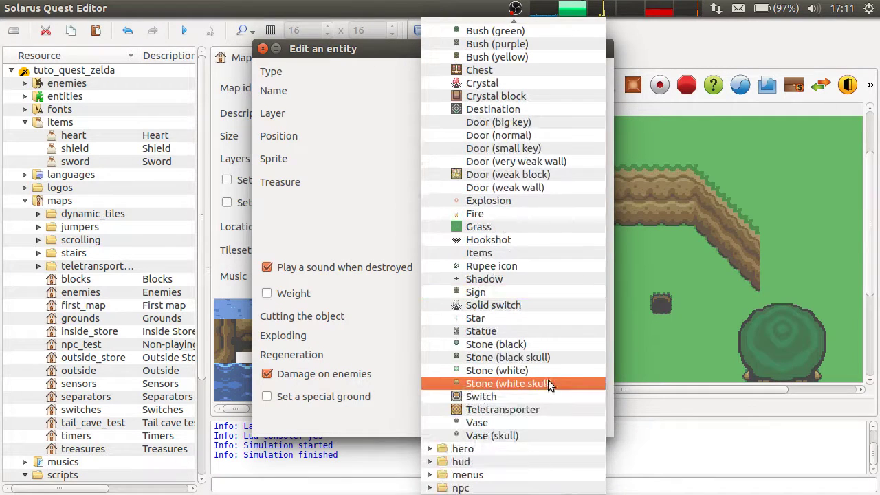
{"action": "left_click", "coordinate": [521, 418]}
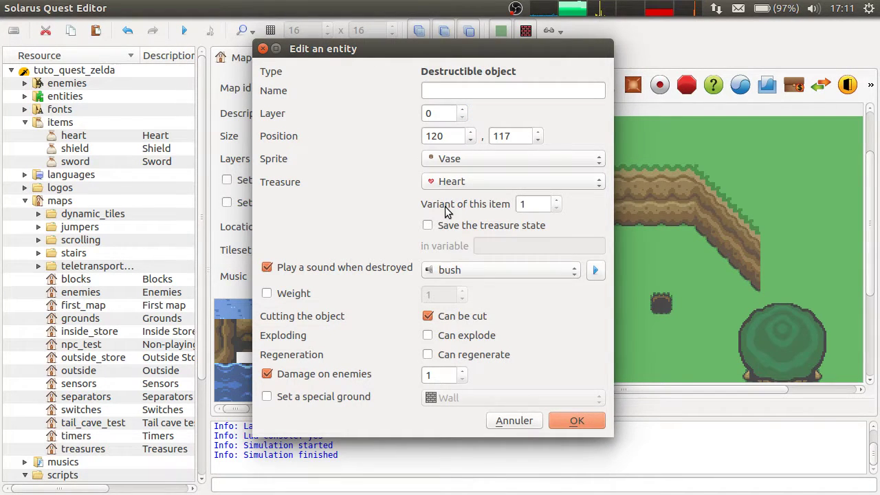
{"action": "left_click", "coordinate": [516, 272]}
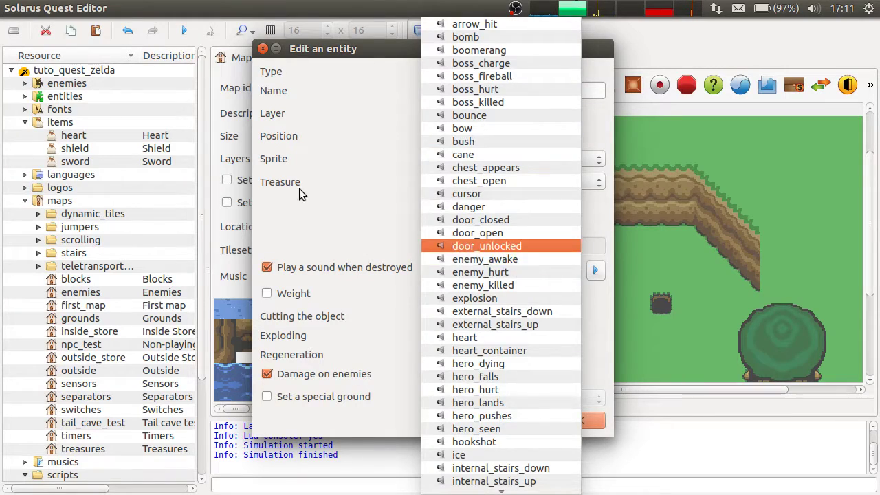
- Give the vase the stone destruction sound and confirm it
{"action": "left_click", "coordinate": [515, 281]}
{"action": "left_click", "coordinate": [516, 275]}
{"action": "scroll", "coordinate": [508, 344], "scroll_direction": "down", "scroll_amount": 10}
{"action": "scroll", "coordinate": [507, 411], "scroll_direction": "down", "scroll_amount": 6}
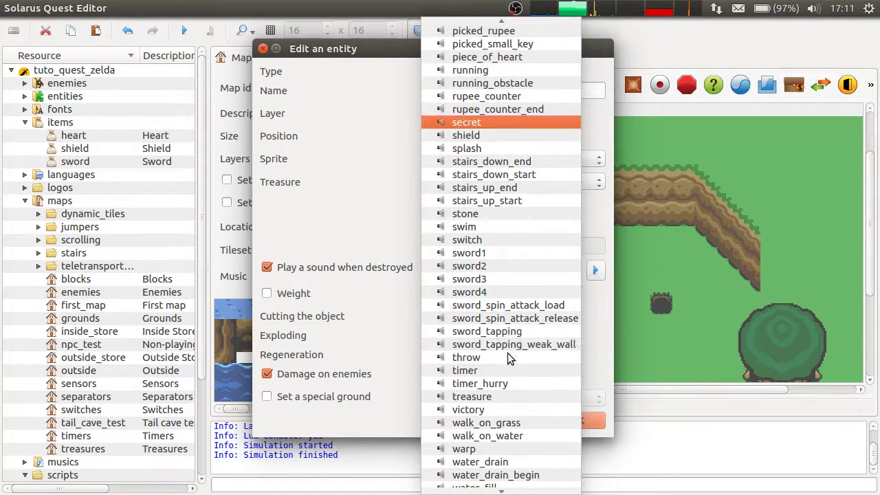
{"action": "left_click", "coordinate": [508, 214]}
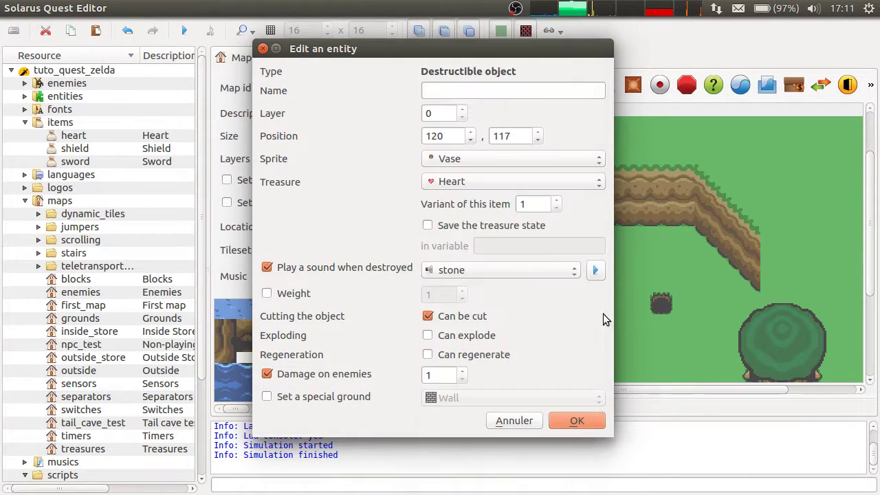
{"action": "left_click", "coordinate": [589, 419]}
- Set the stone destruction sound on both the white and black stones
{"action": "double_click", "coordinate": [520, 276]}
{"action": "left_click", "coordinate": [511, 272]}
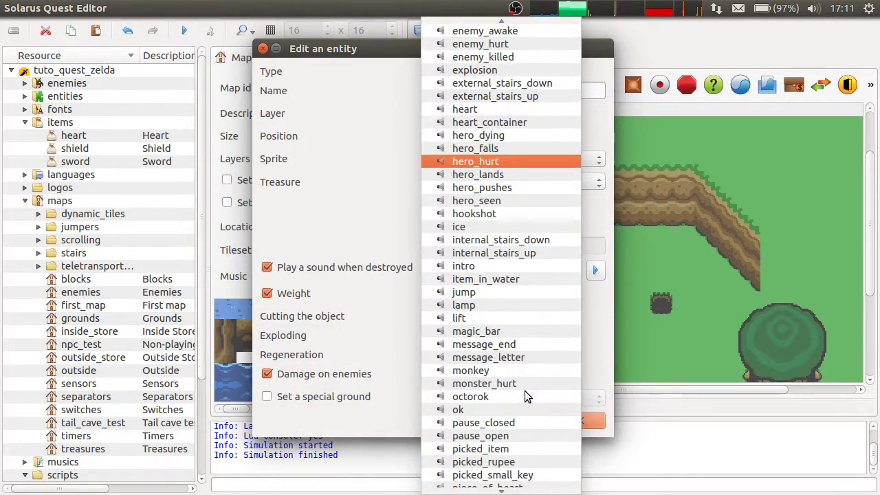
{"action": "scroll", "coordinate": [524, 391], "scroll_direction": "down", "scroll_amount": 6}
{"action": "left_click", "coordinate": [499, 409]}
{"action": "left_click", "coordinate": [593, 420]}
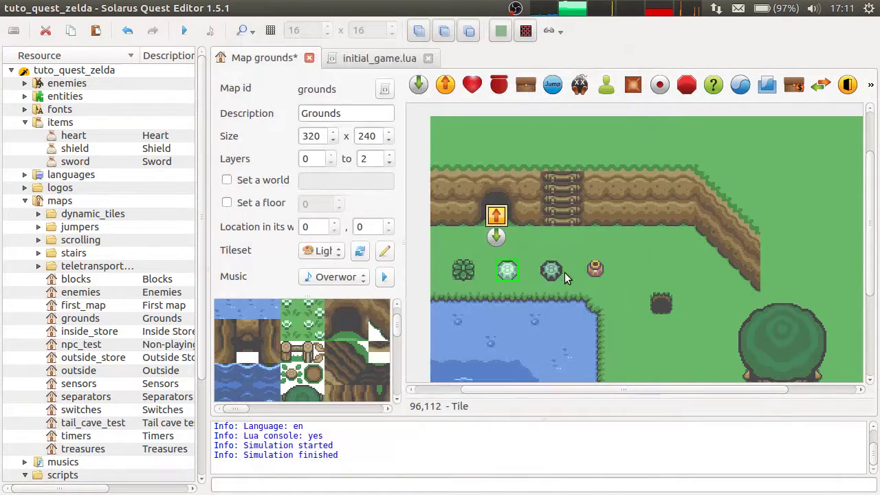
{"action": "double_click", "coordinate": [553, 273]}
{"action": "left_click", "coordinate": [511, 268]}
{"action": "scroll", "coordinate": [535, 409], "scroll_direction": "down", "scroll_amount": 6}
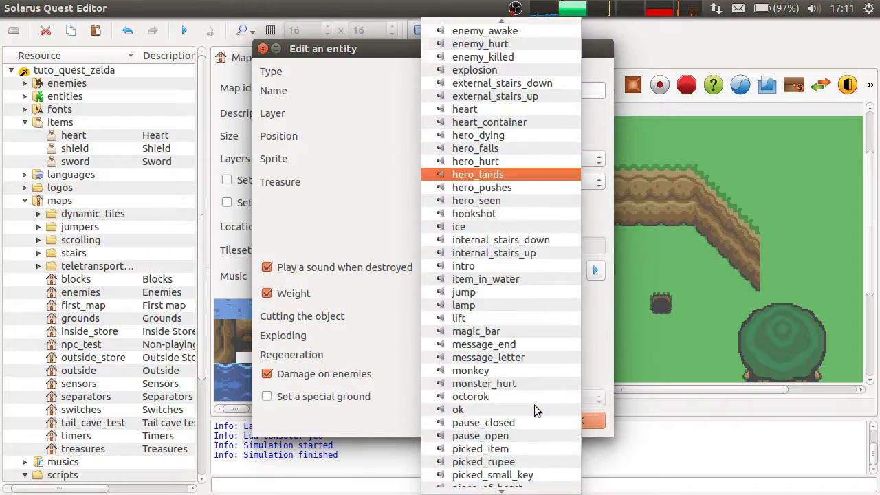
{"action": "scroll", "coordinate": [492, 370], "scroll_direction": "down", "scroll_amount": 7}
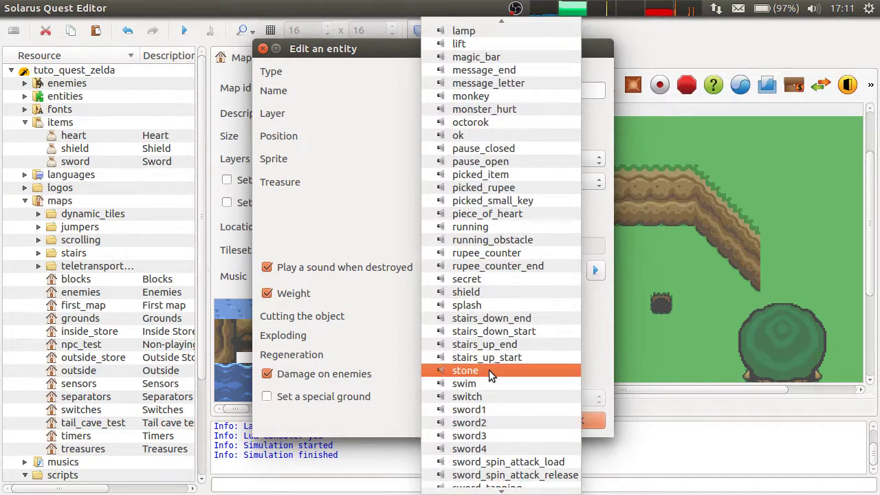
{"action": "left_click", "coordinate": [489, 370]}
{"action": "left_click", "coordinate": [581, 420]}
- Preview the vase's stone sound and turn off its Can be cut option
{"action": "double_click", "coordinate": [576, 275]}
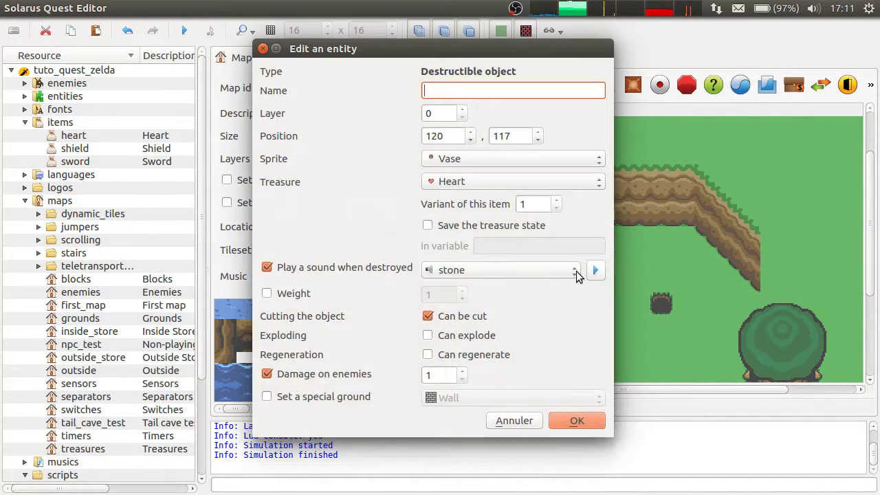
{"action": "left_click", "coordinate": [601, 272]}
{"action": "left_click", "coordinate": [471, 320]}
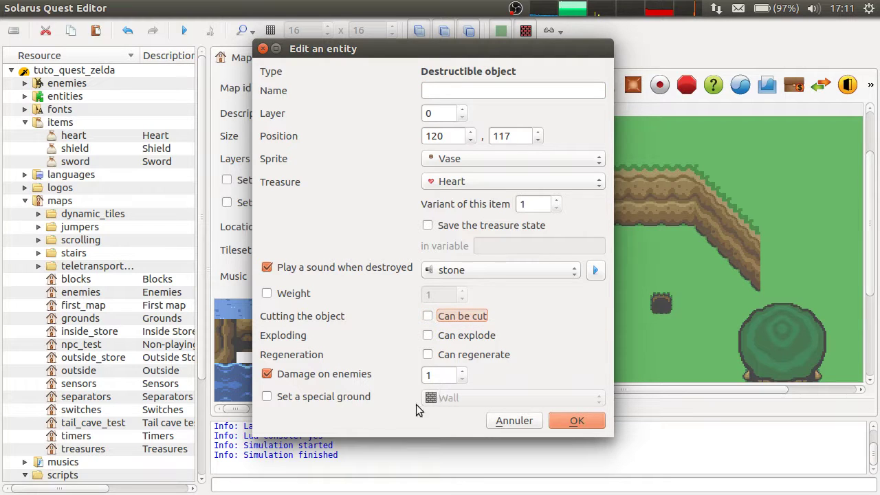
- Confirm the vase, then set the white stone's damage on enemies to 2
{"action": "left_click", "coordinate": [577, 420]}
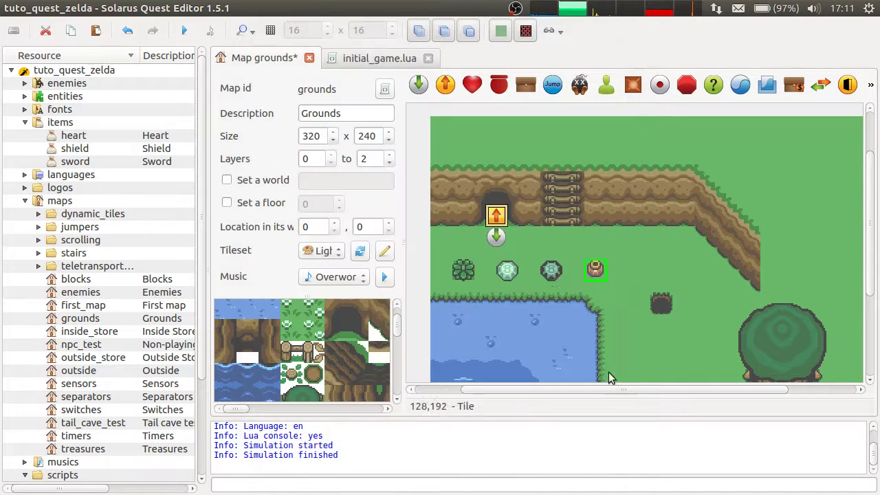
{"action": "double_click", "coordinate": [510, 270]}
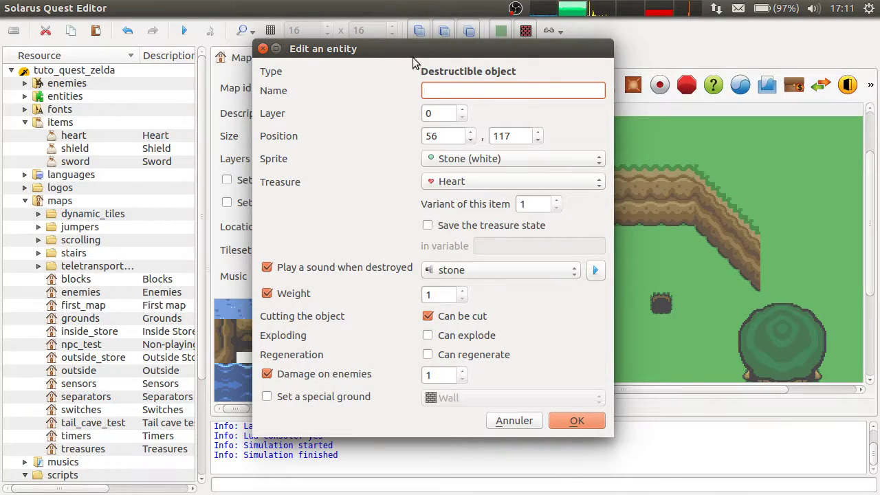
{"action": "left_click_drag", "start_coordinate": [576, 54], "coordinate": [440, 50]}
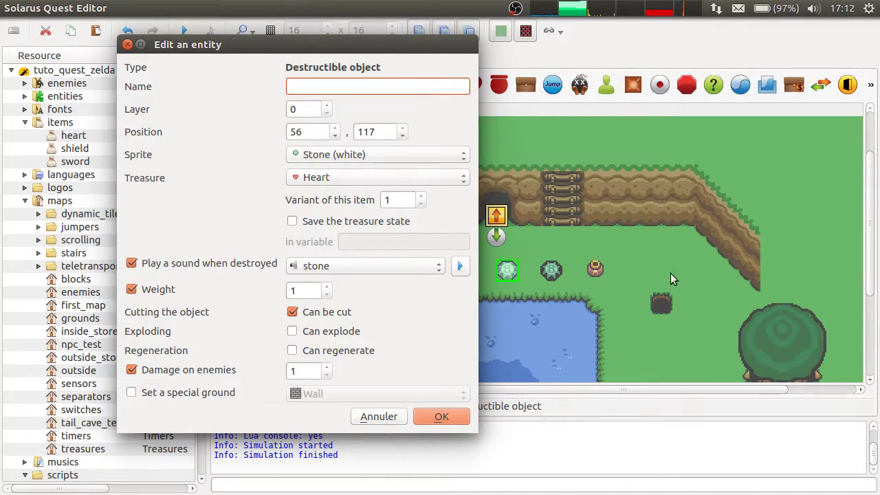
{"action": "left_click", "coordinate": [326, 368]}
{"action": "left_click", "coordinate": [441, 416]}
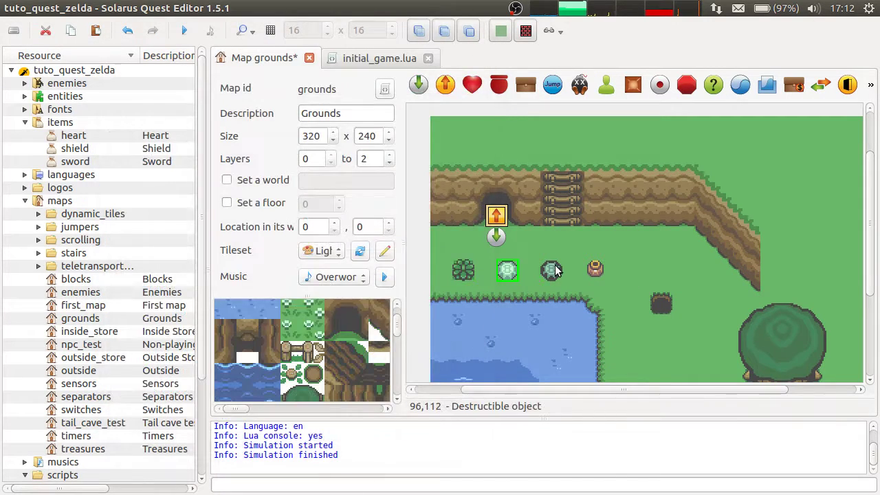
- Set the black stone's damage on enemies to 3 and recheck the vase
{"action": "double_click", "coordinate": [551, 270]}
{"action": "left_click", "coordinate": [464, 373]}
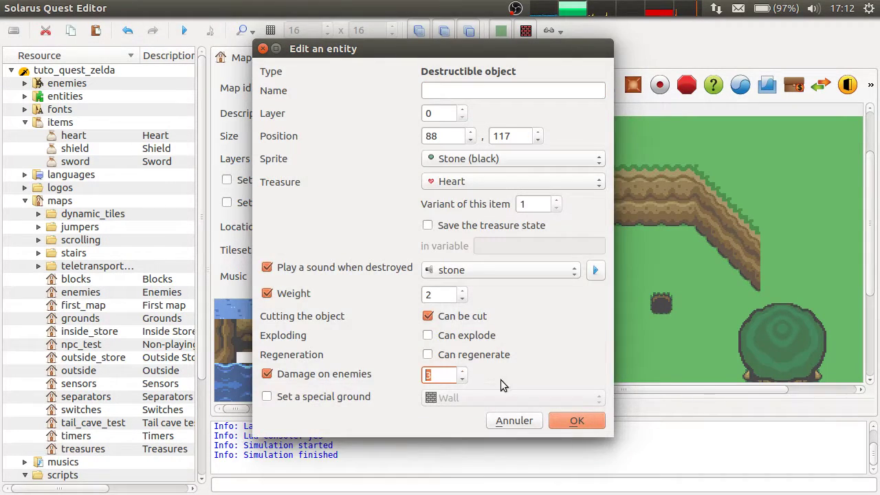
{"action": "left_click", "coordinate": [577, 420]}
{"action": "double_click", "coordinate": [595, 272]}
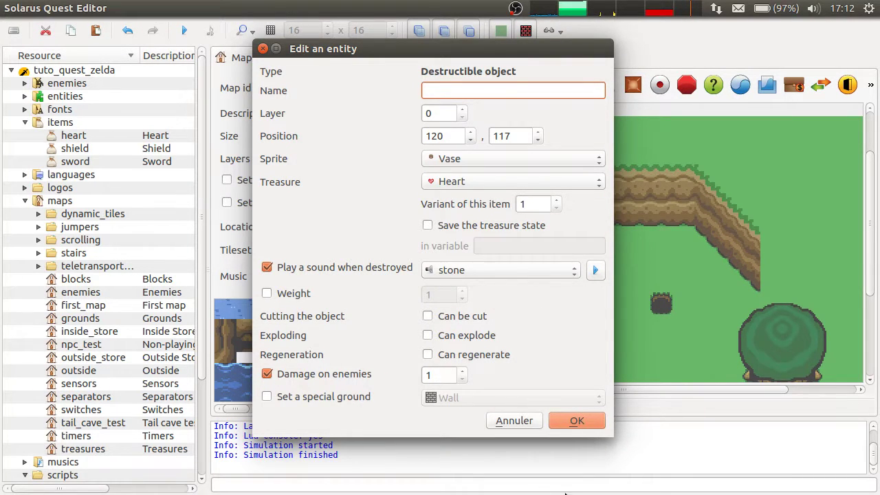
{"action": "left_click", "coordinate": [573, 416]}
- Run the quest, lift and throw the vase, and swing the sword at the stones
{"action": "left_click", "coordinate": [184, 30]}
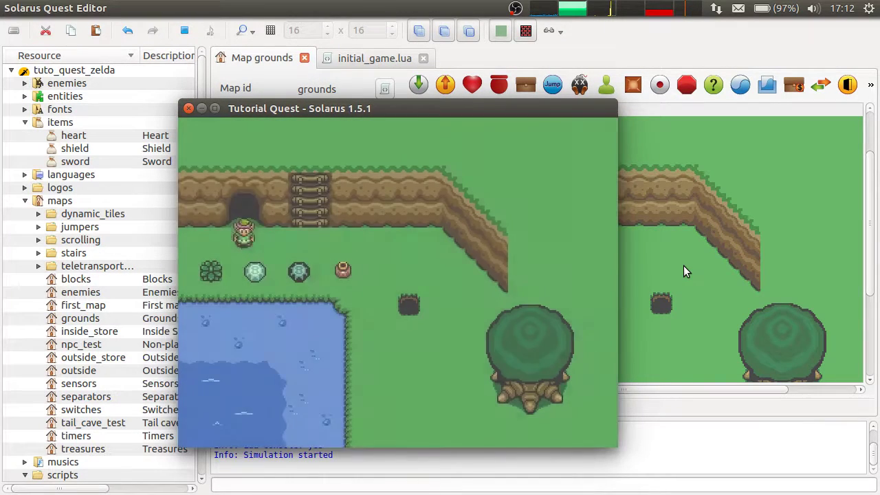
{"action": "key", "text": "Right"}
{"action": "key", "text": "Down"}
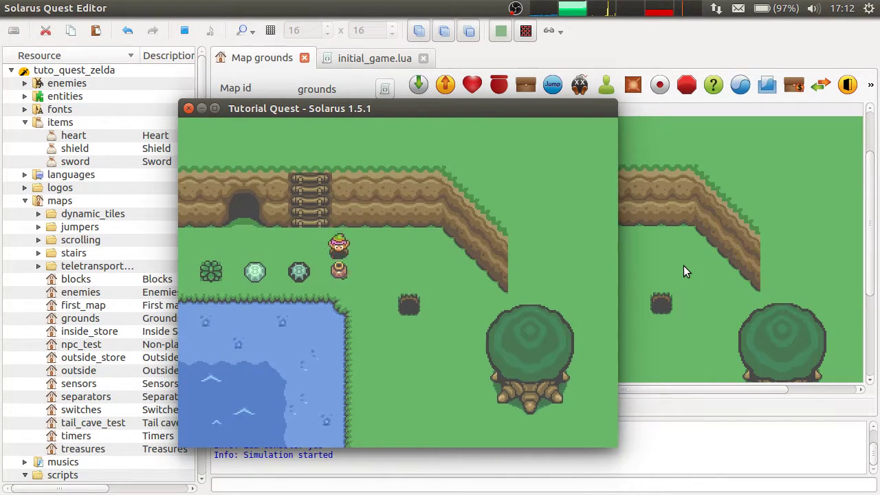
{"action": "key", "text": "space"}
{"action": "key", "text": "space"}
{"action": "key", "text": "Left"}
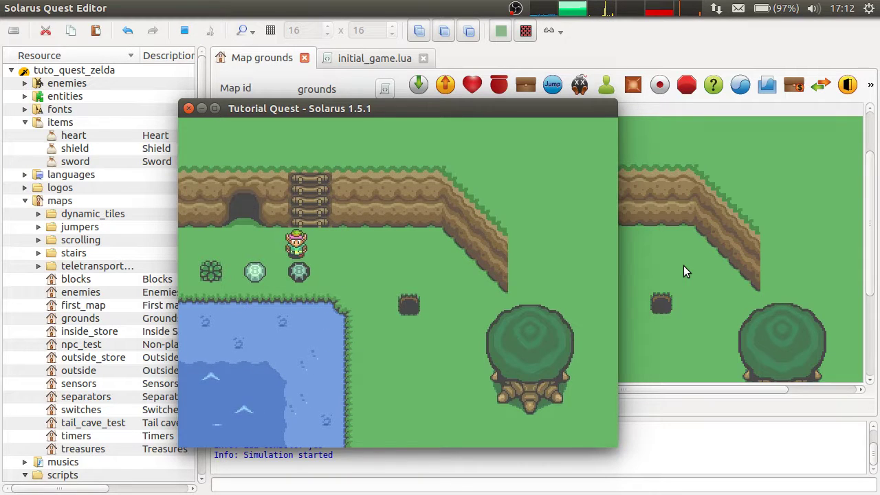
{"action": "key", "text": "c"}
{"action": "key", "text": "Left"}
- Stop the test run and turn off Can be cut for the white stone
{"action": "key", "text": "c"}
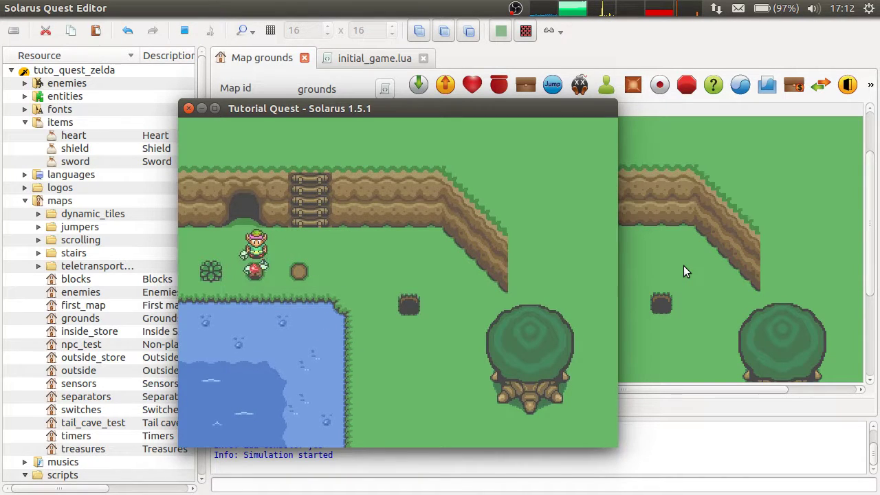
{"action": "left_click", "coordinate": [189, 108]}
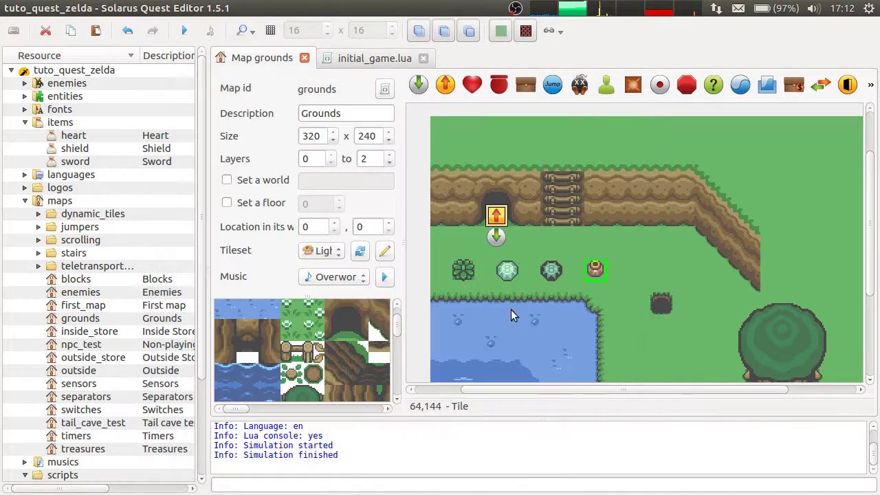
{"action": "double_click", "coordinate": [512, 270]}
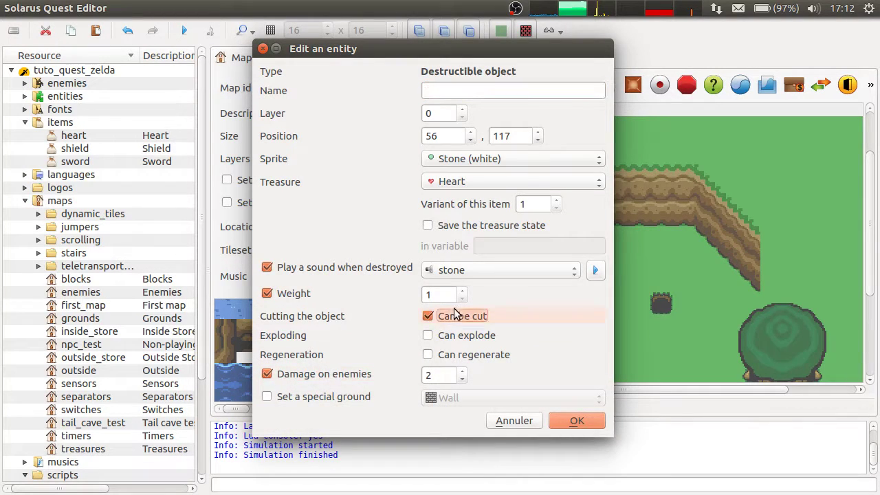
{"action": "left_click", "coordinate": [454, 315]}
{"action": "left_click", "coordinate": [575, 420]}
- Turn off Can be cut for the black stone and save the grounds map
{"action": "double_click", "coordinate": [550, 273]}
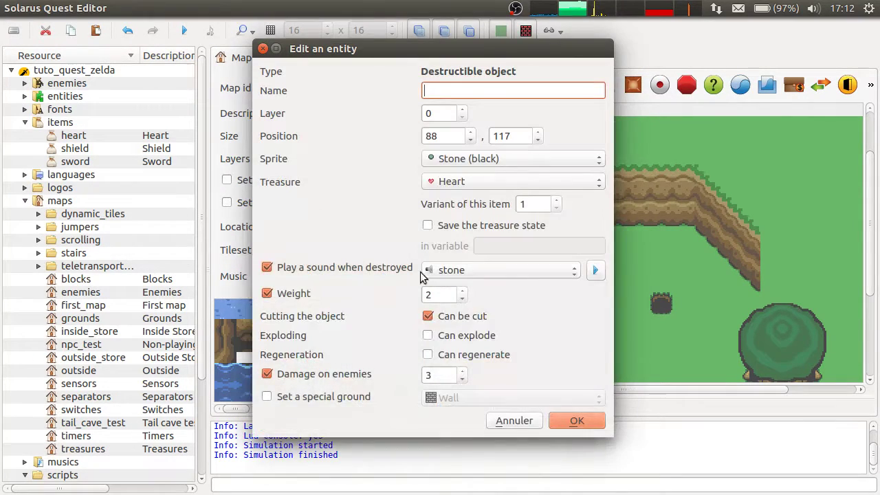
{"action": "left_click", "coordinate": [454, 315]}
{"action": "left_click", "coordinate": [575, 421]}
{"action": "key", "text": "ctrl+s"}
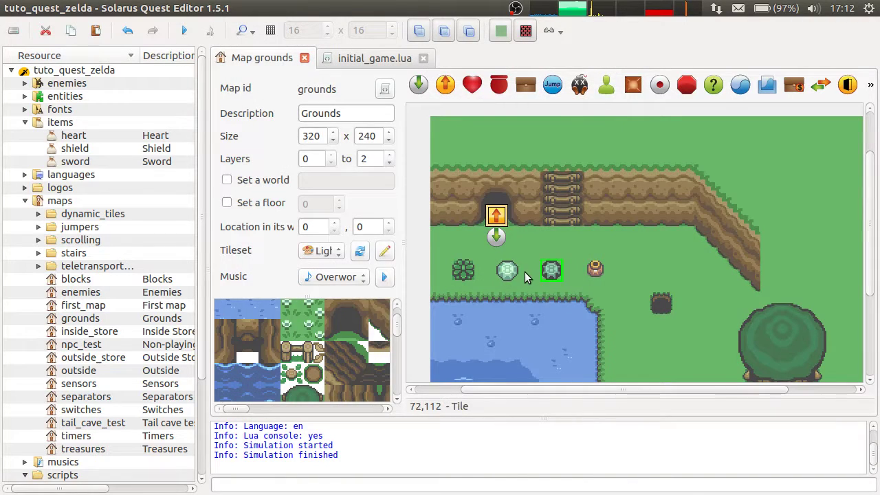
- Run the quest again and try the sword beside the stones and the vase
{"action": "left_click", "coordinate": [604, 271]}
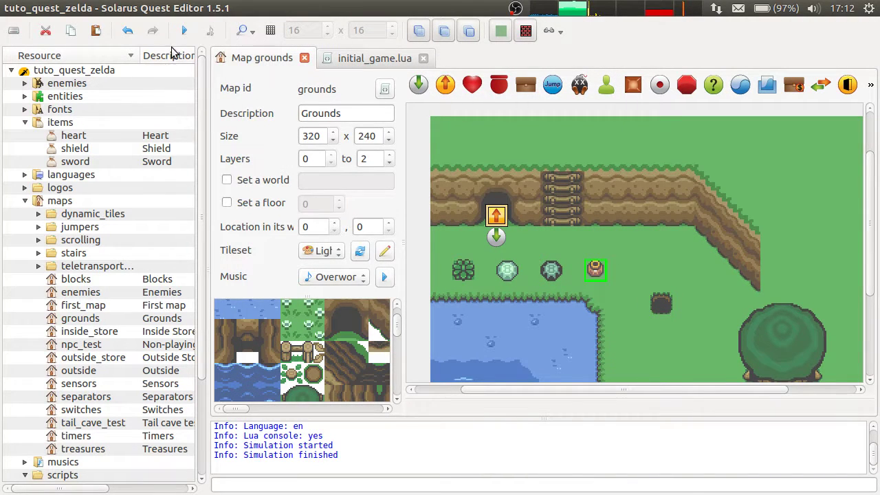
{"action": "left_click", "coordinate": [184, 30]}
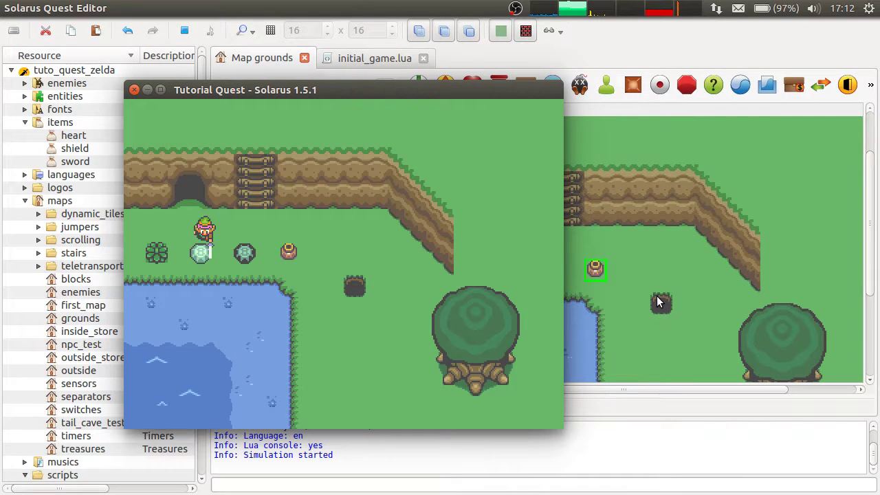
{"action": "key", "text": "Right"}
{"action": "key", "text": "Down"}
{"action": "key", "text": "Left"}
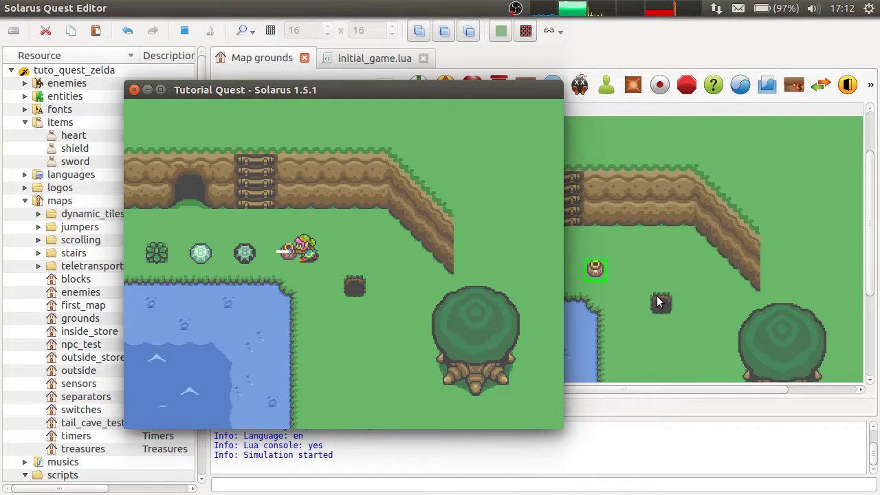
{"action": "key", "text": "Up"}
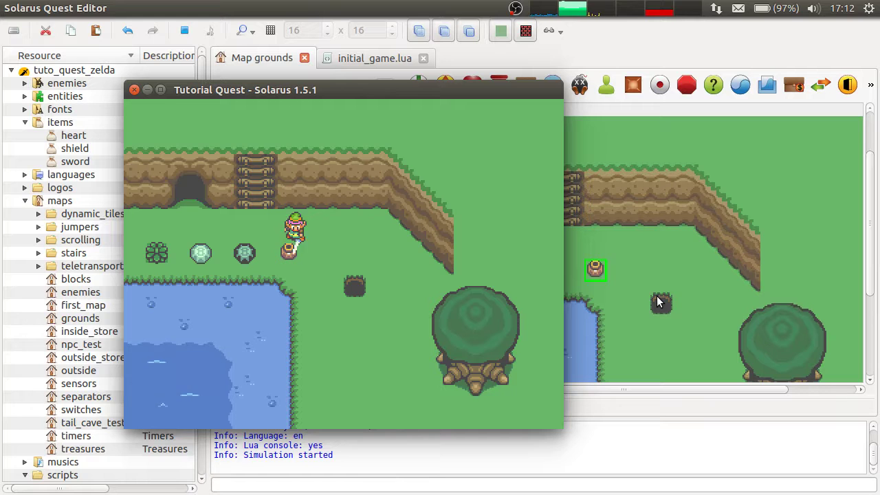
- Stop the game and re-enable Can be cut for the vase
{"action": "left_click", "coordinate": [136, 91]}
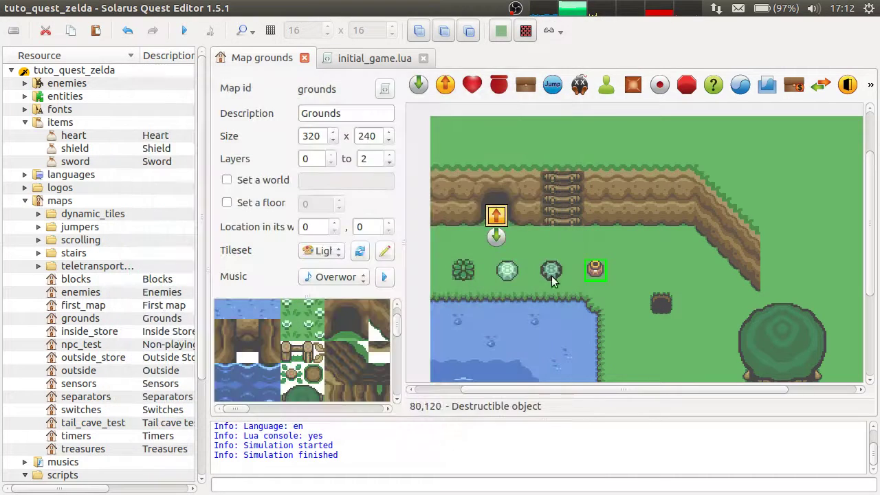
{"action": "double_click", "coordinate": [585, 268]}
{"action": "left_click", "coordinate": [444, 315]}
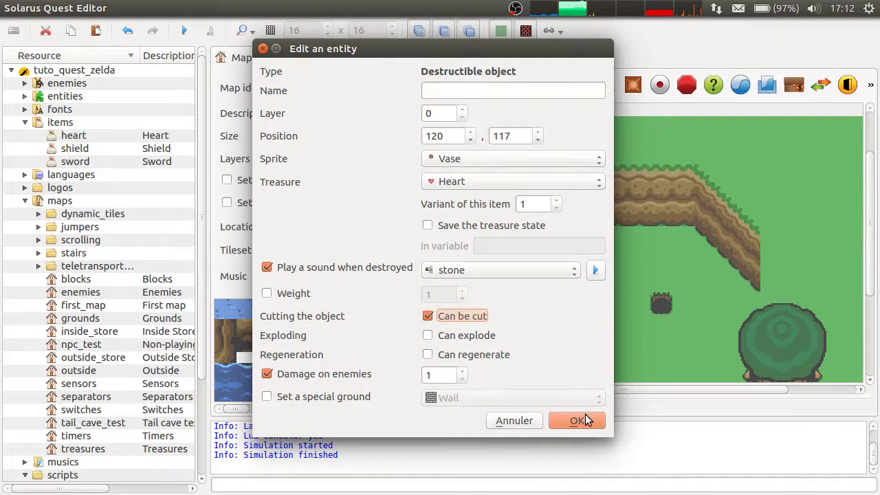
{"action": "left_click", "coordinate": [577, 420]}
- Run the quest, swing the sword near the vase, then close the game
{"action": "left_click", "coordinate": [179, 30]}
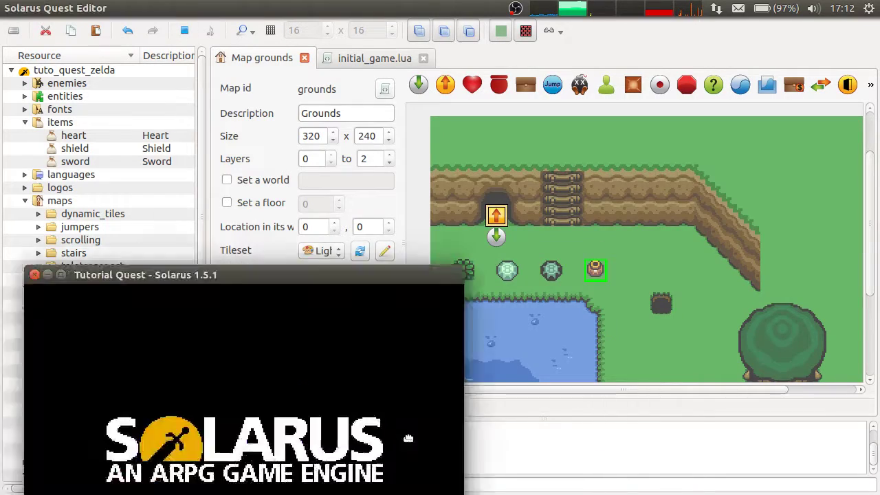
{"action": "key", "text": "Right"}
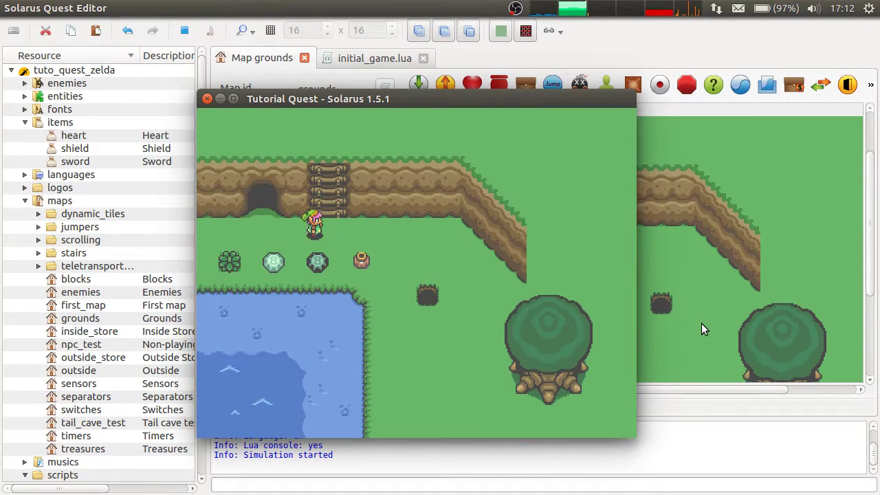
{"action": "key", "text": "c"}
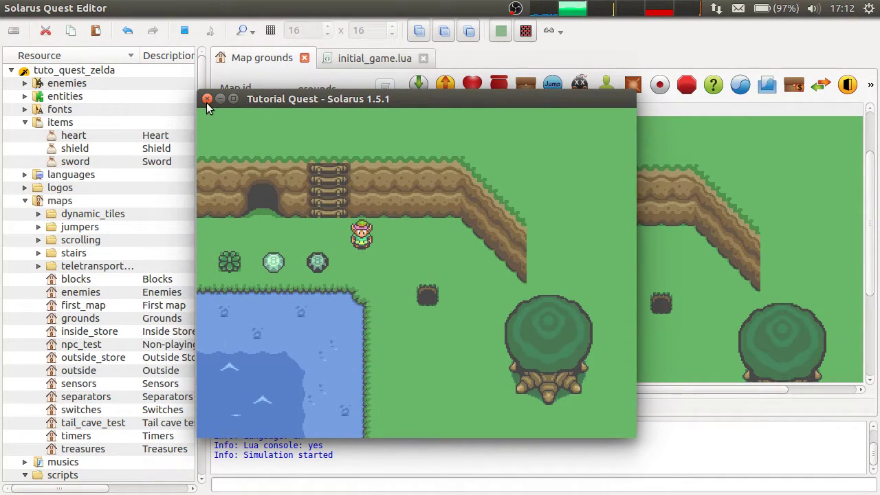
{"action": "left_click", "coordinate": [207, 98]}
- Make the vase liftable by giving it weight 1
{"action": "double_click", "coordinate": [589, 265]}
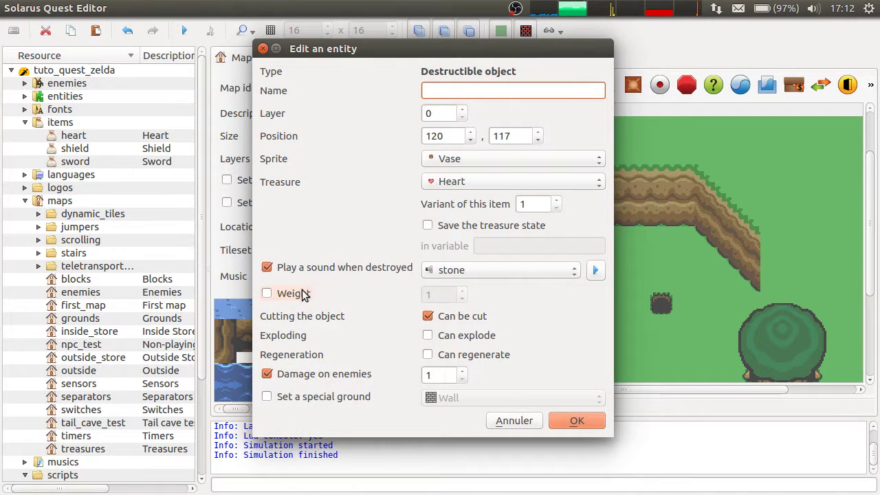
{"action": "left_click", "coordinate": [303, 293]}
{"action": "left_click", "coordinate": [442, 296]}
{"action": "left_click", "coordinate": [588, 421]}
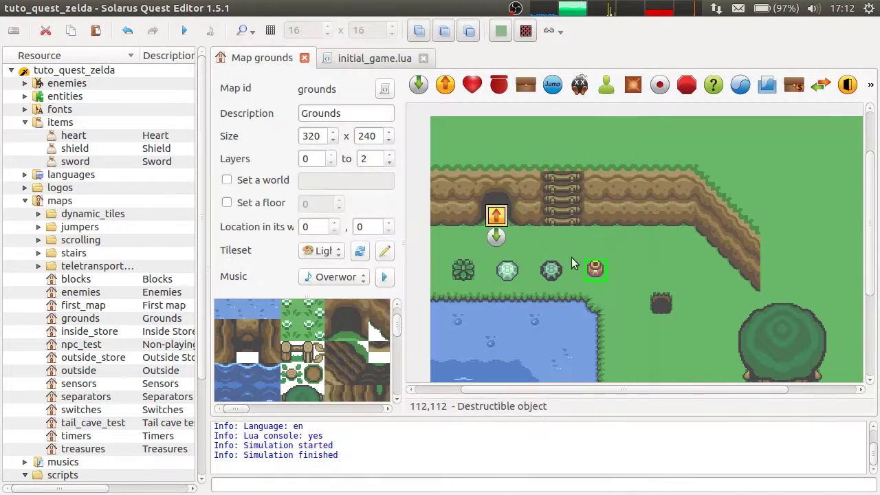
- Launch the quest and walk the hero around to the vase's right side
{"action": "left_click", "coordinate": [185, 31]}
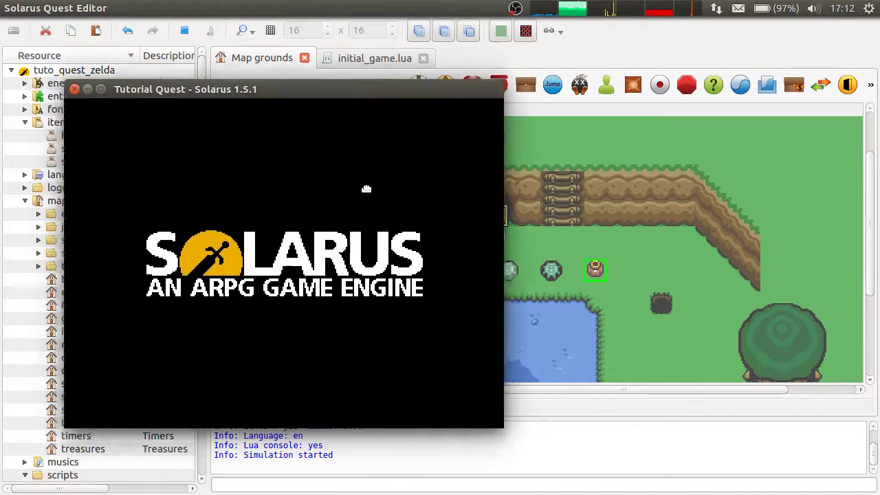
{"action": "key", "text": "Right"}
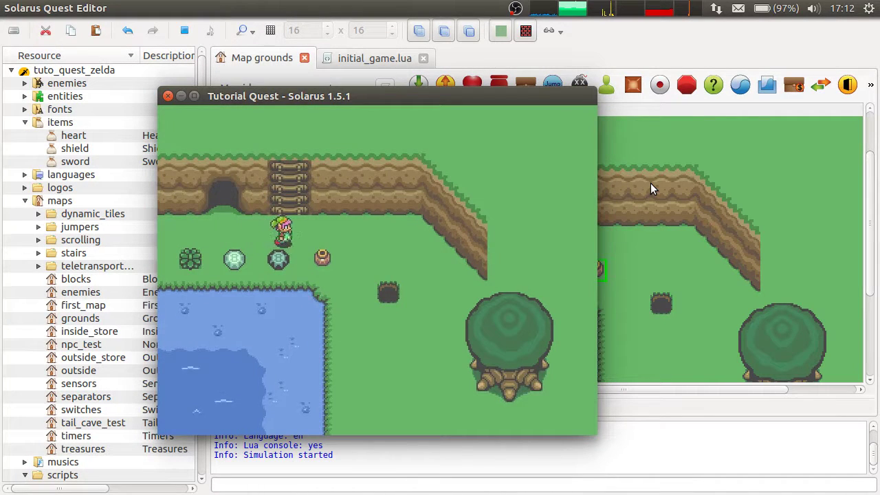
{"action": "key", "text": "Down"}
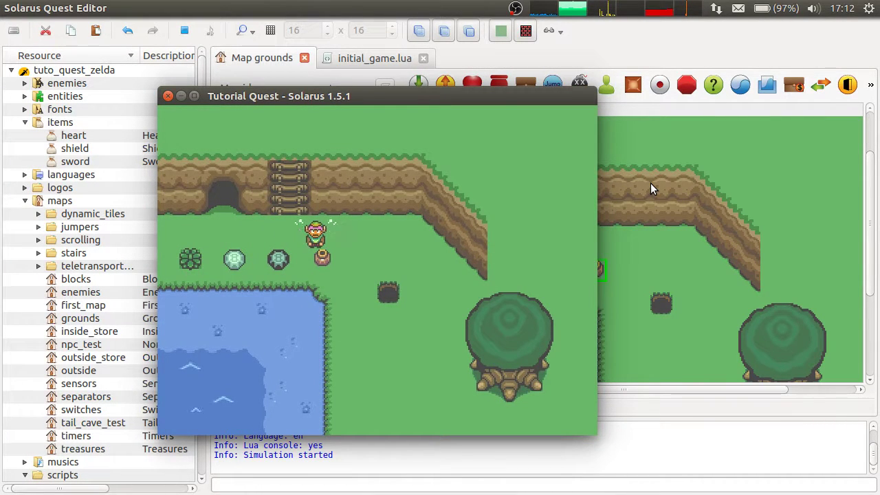
{"action": "key", "text": "Right"}
{"action": "key", "text": "Down"}
{"action": "key", "text": "Left"}
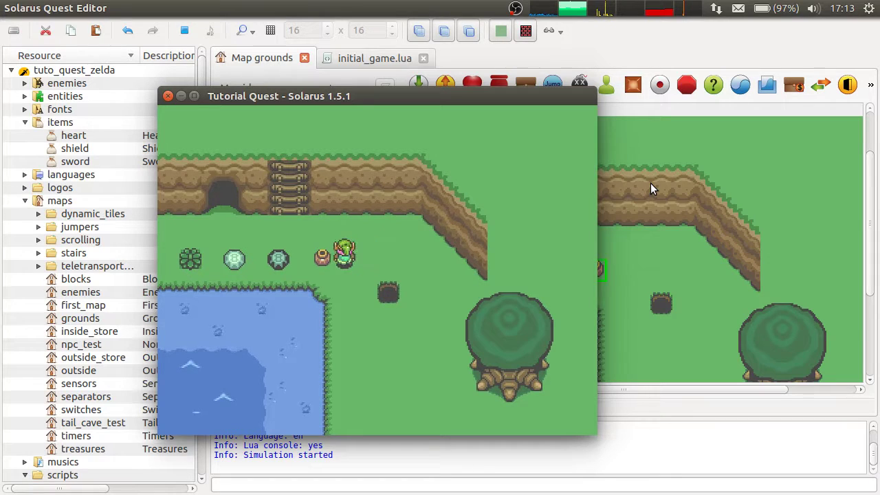
{"action": "key", "text": "Up"}
{"action": "key", "text": "Left"}
{"action": "key", "text": "Down"}
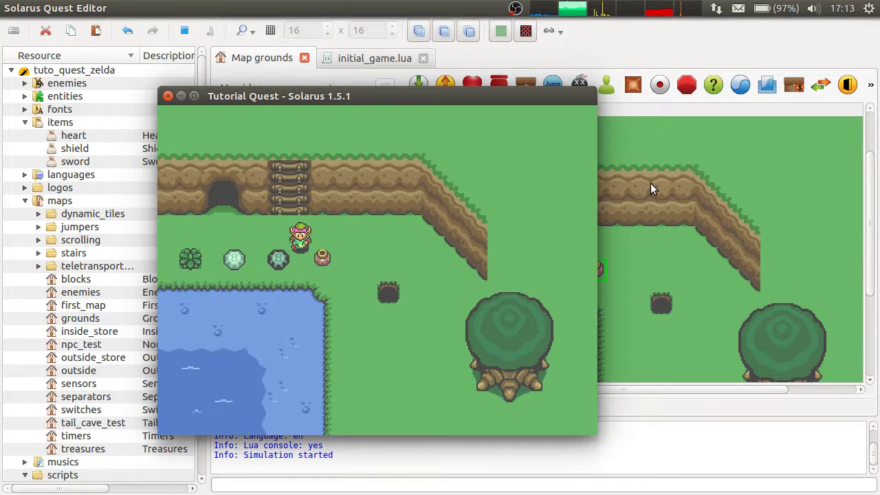
{"action": "key", "text": "Up"}
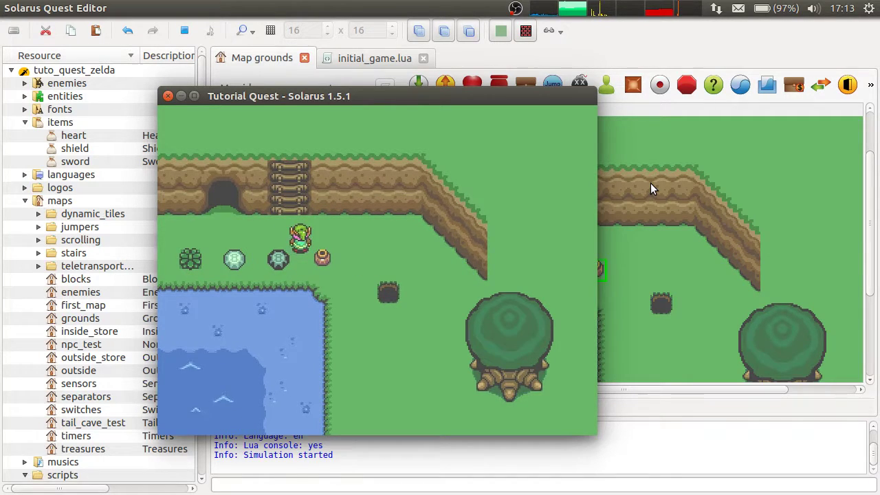
{"action": "key", "text": "Right"}
{"action": "key", "text": "Down"}
- Cut the vase with the sword, step onto its spot, and close the game
{"action": "key", "text": "Left"}
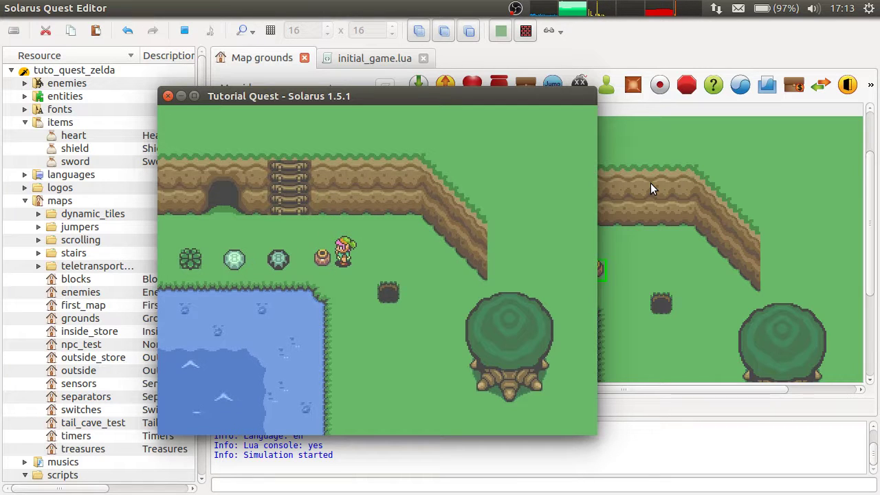
{"action": "key", "text": "c"}
{"action": "key", "text": "Left"}
{"action": "key", "text": "Left"}
{"action": "key", "text": "Up"}
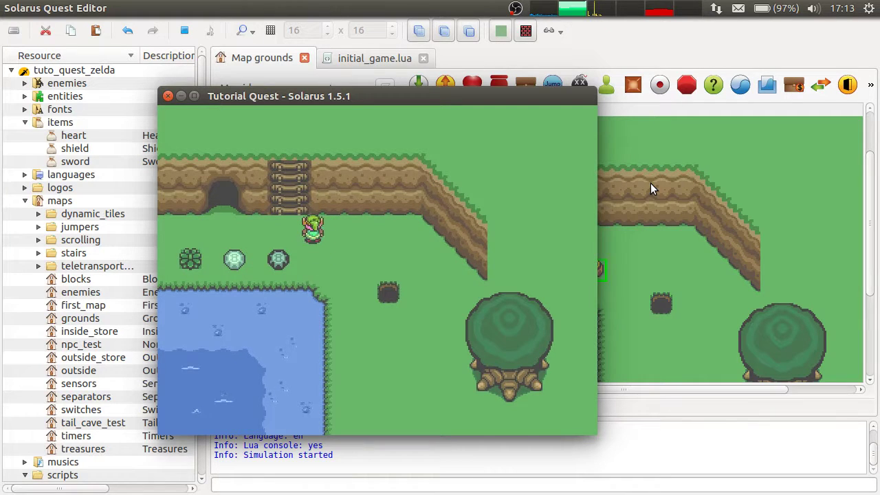
{"action": "left_click", "coordinate": [167, 96]}
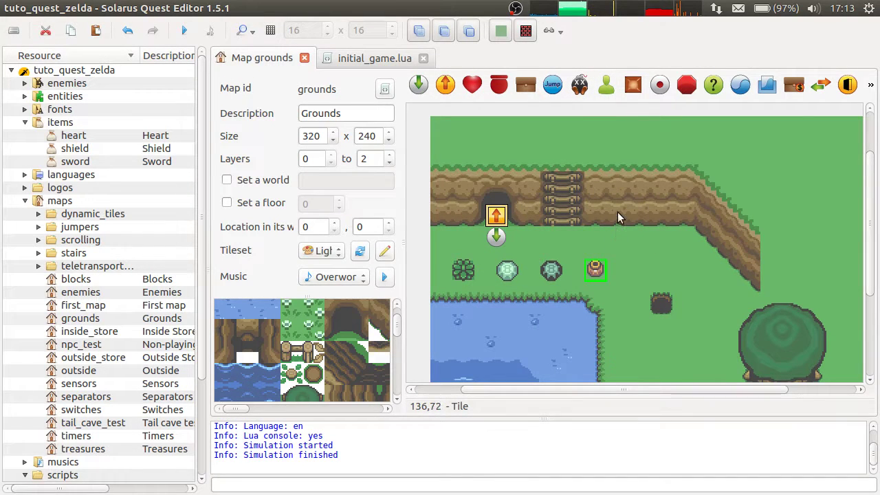
{"action": "double_click", "coordinate": [594, 268]}
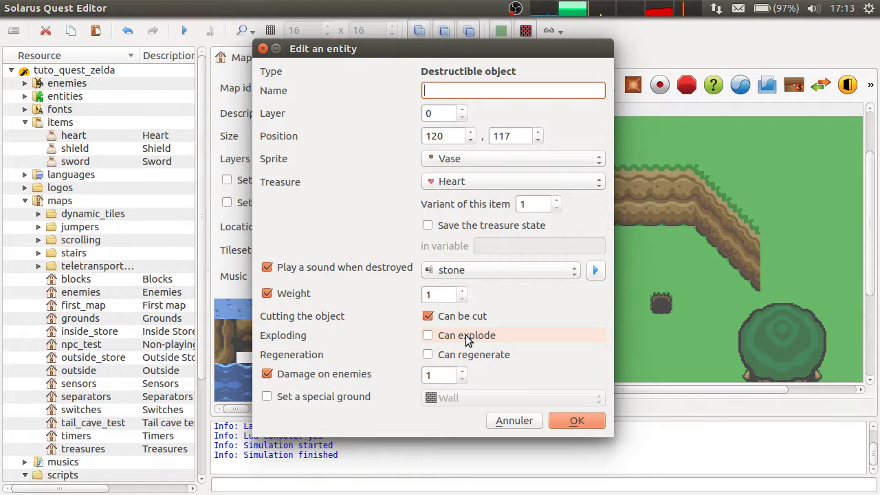
{"action": "left_click", "coordinate": [502, 427]}
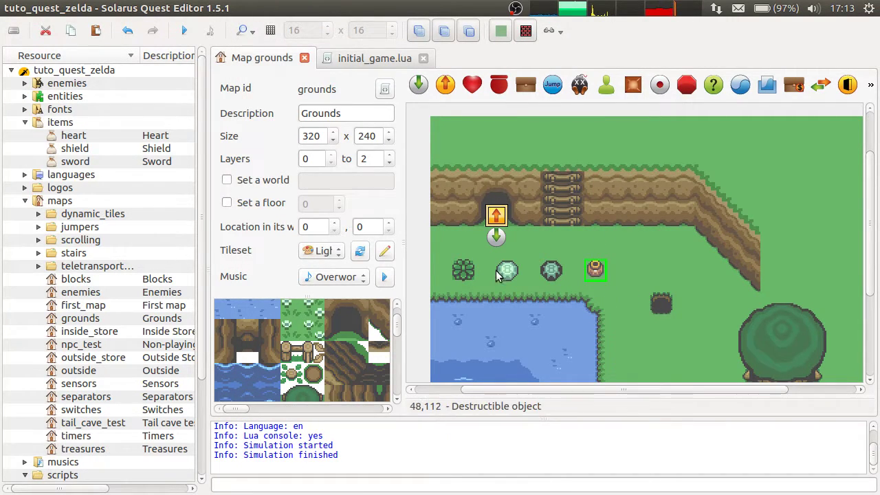
{"action": "double_click", "coordinate": [455, 271]}
{"action": "left_click", "coordinate": [481, 159]}
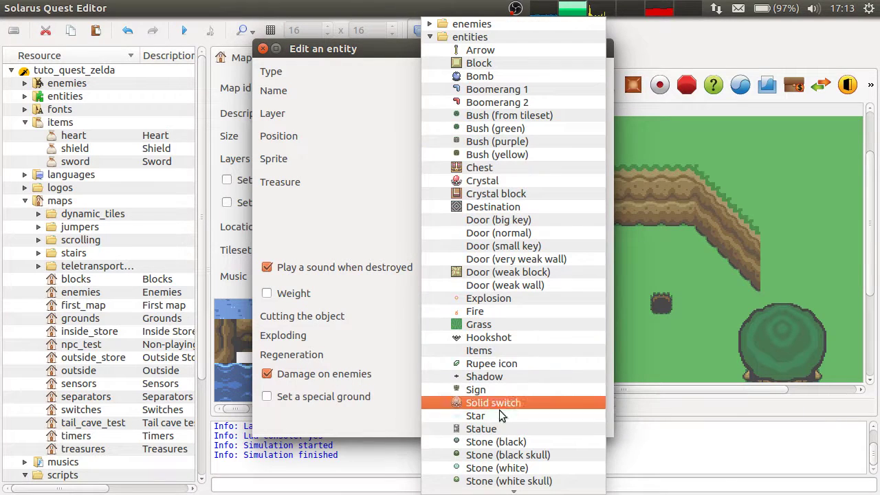
{"action": "scroll", "coordinate": [534, 234], "scroll_direction": "down", "scroll_amount": 2}
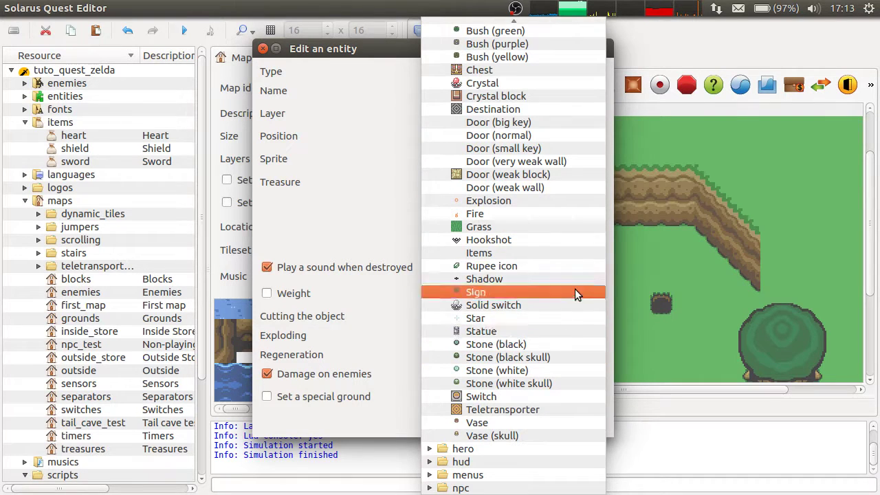
{"action": "left_click", "coordinate": [495, 30]}
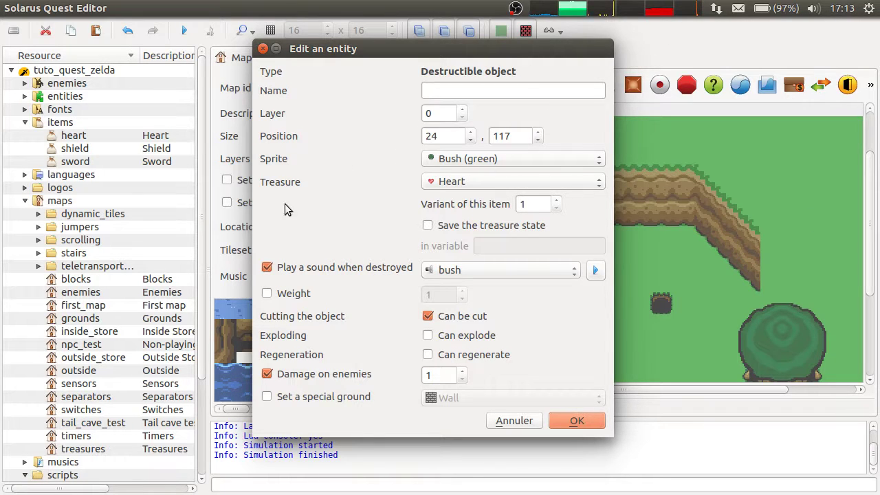
{"action": "left_click", "coordinate": [450, 334]}
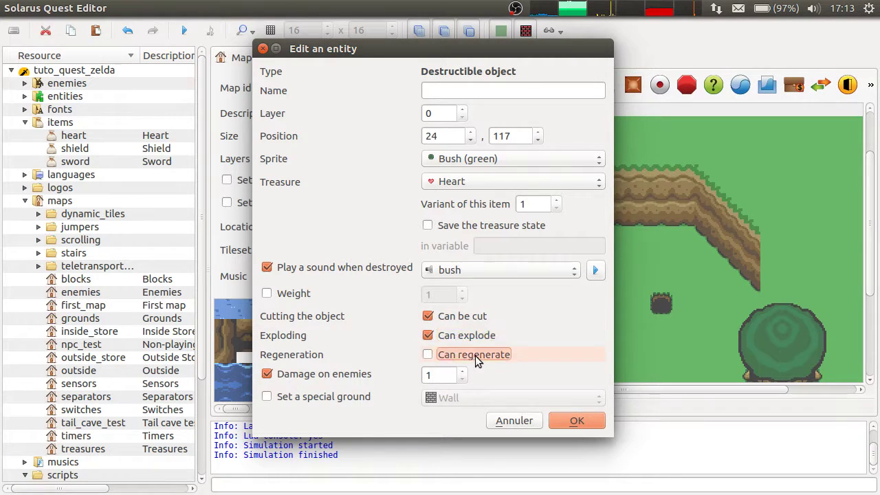
{"action": "left_click", "coordinate": [451, 354]}
{"action": "left_click", "coordinate": [485, 356]}
{"action": "left_click", "coordinate": [462, 337]}
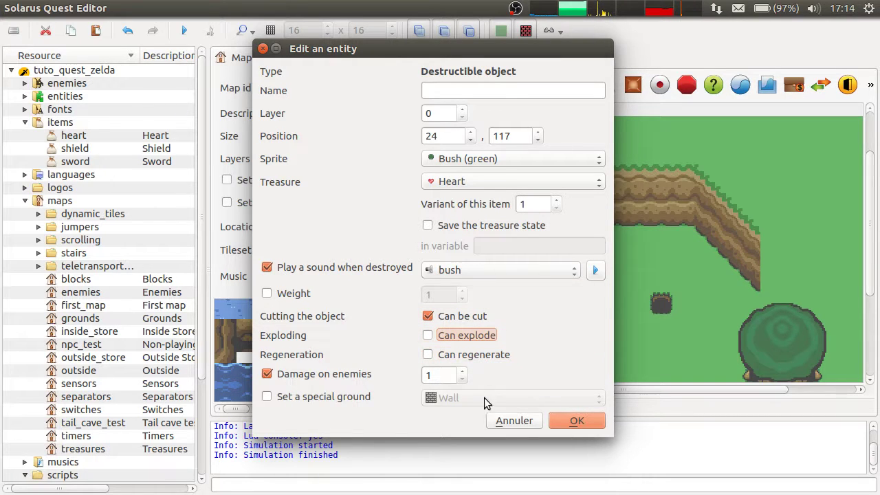
{"action": "left_click", "coordinate": [514, 420]}
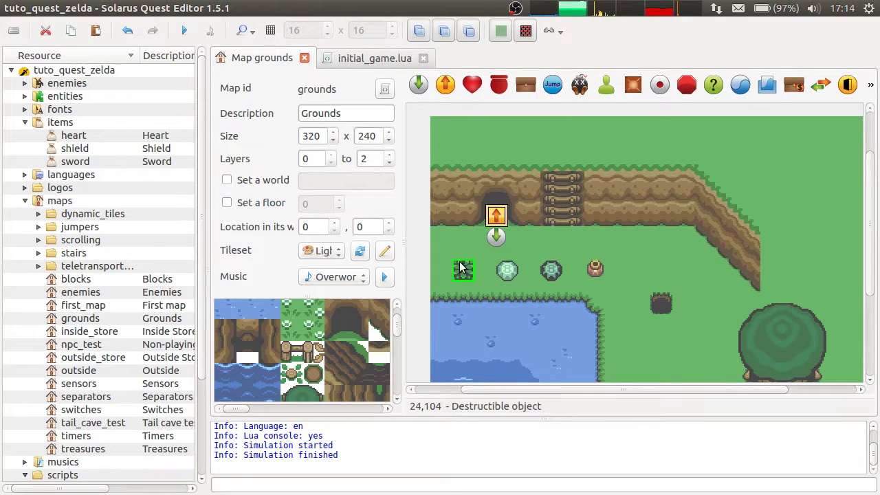
- Place a plain grass tile from the tileset to the right of the vase
{"action": "scroll", "coordinate": [564, 293], "scroll_direction": "right", "scroll_amount": 1}
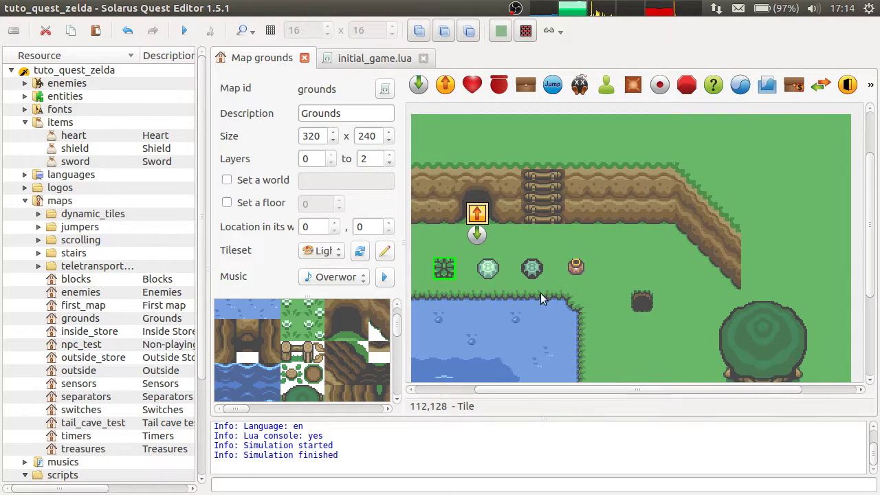
{"action": "scroll", "coordinate": [318, 392], "scroll_direction": "up", "scroll_amount": 2}
{"action": "scroll", "coordinate": [317, 371], "scroll_direction": "down", "scroll_amount": 5}
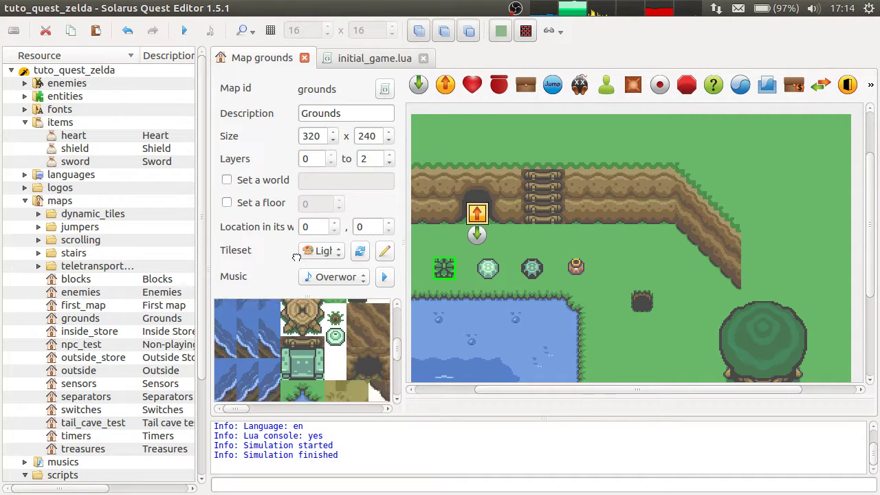
{"action": "scroll", "coordinate": [261, 373], "scroll_direction": "up", "scroll_amount": 2}
{"action": "left_click", "coordinate": [290, 338]}
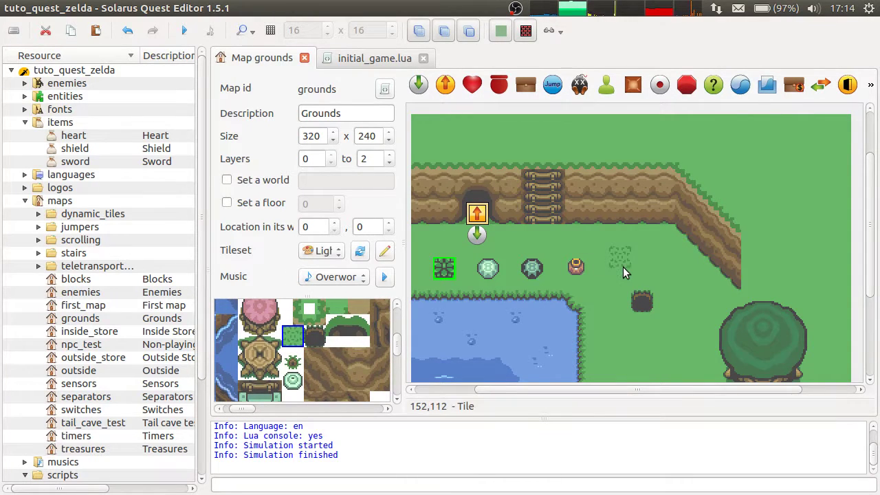
{"action": "left_click", "coordinate": [621, 268]}
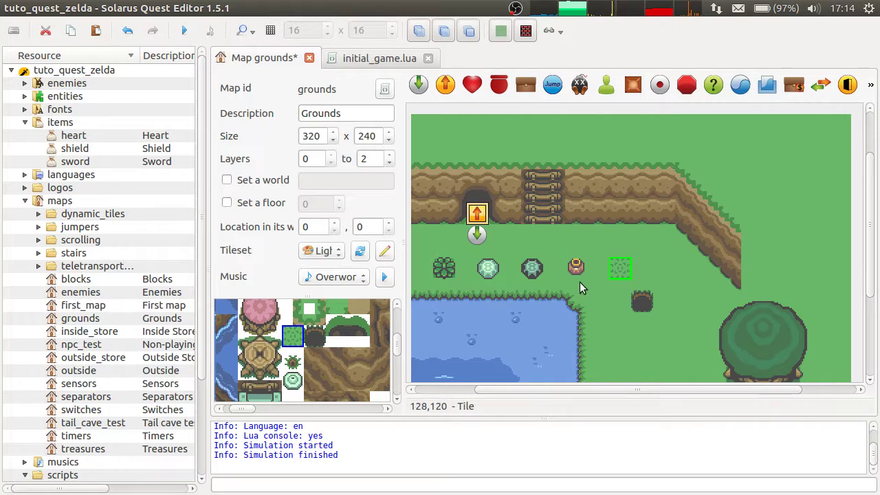
- Copy the leftmost bush onto the grass tile and open its properties
{"action": "left_click", "coordinate": [446, 269]}
{"action": "key", "text": "ctrl+c"}
{"action": "key", "text": "ctrl+v"}
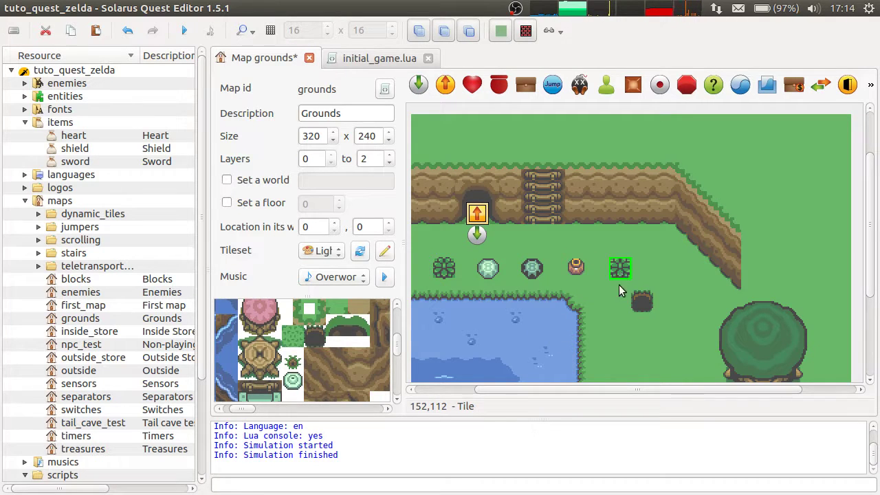
{"action": "left_click", "coordinate": [622, 271]}
{"action": "double_click", "coordinate": [622, 272]}
- Change the copied destructible object's sprite to Grass
{"action": "left_click", "coordinate": [482, 158]}
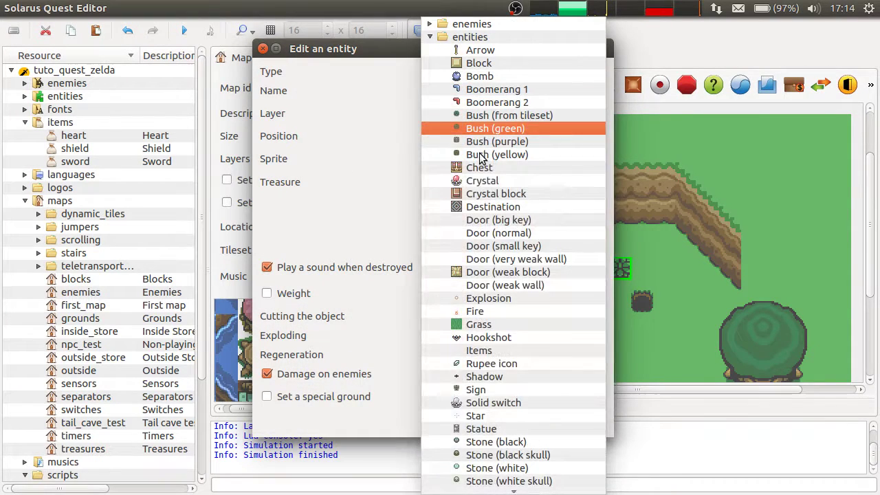
{"action": "scroll", "coordinate": [485, 206], "scroll_direction": "down", "scroll_amount": 3}
{"action": "left_click", "coordinate": [494, 231]}
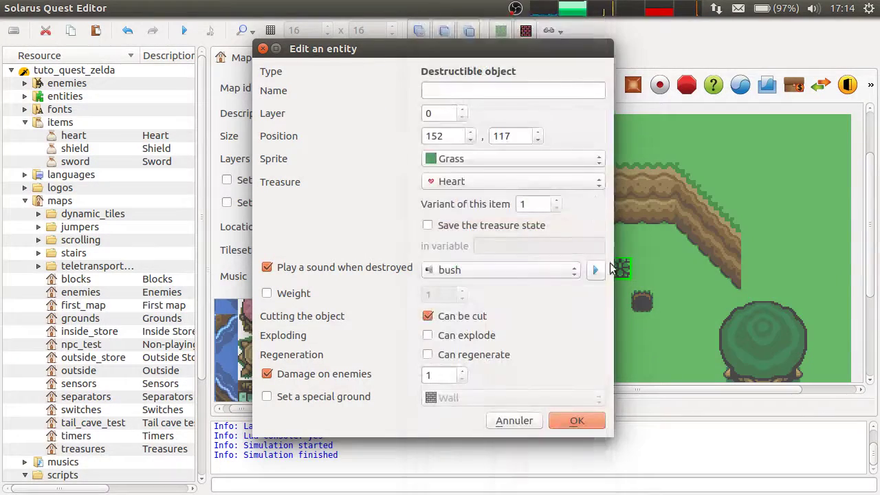
{"action": "left_click", "coordinate": [577, 420]}
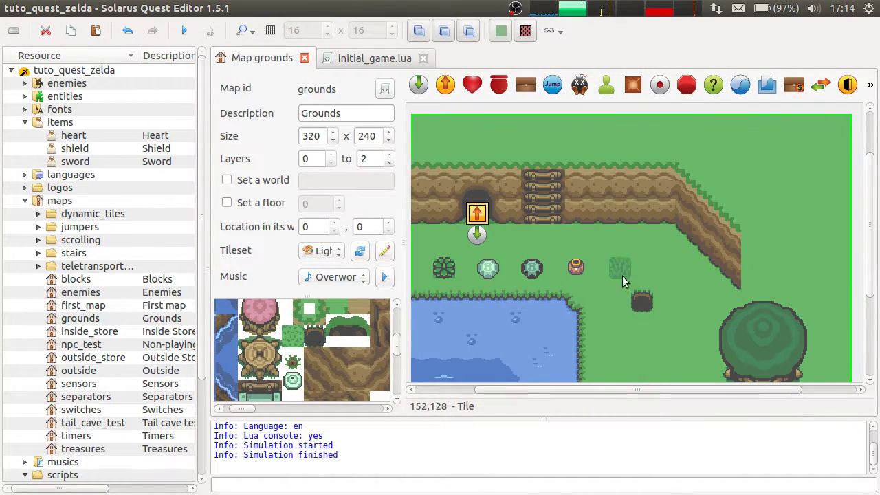
- Give the grass object a Grass special ground and launch the quest to test it
{"action": "double_click", "coordinate": [621, 268]}
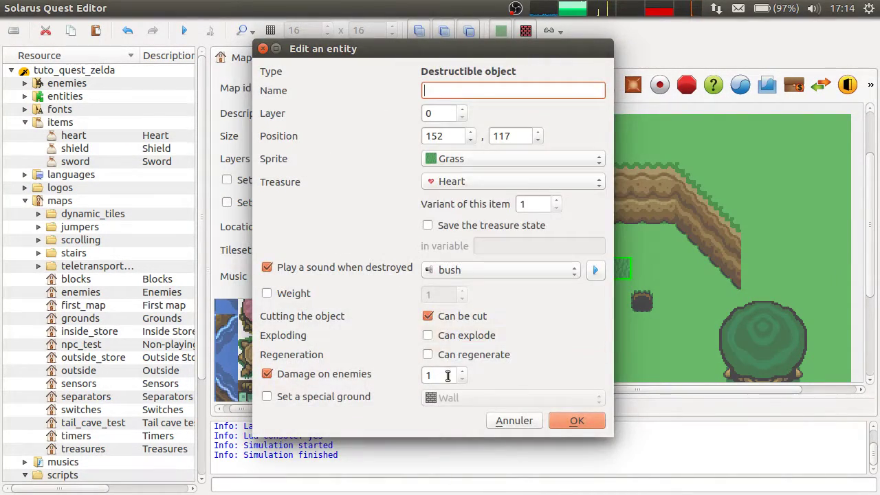
{"action": "left_click", "coordinate": [326, 398]}
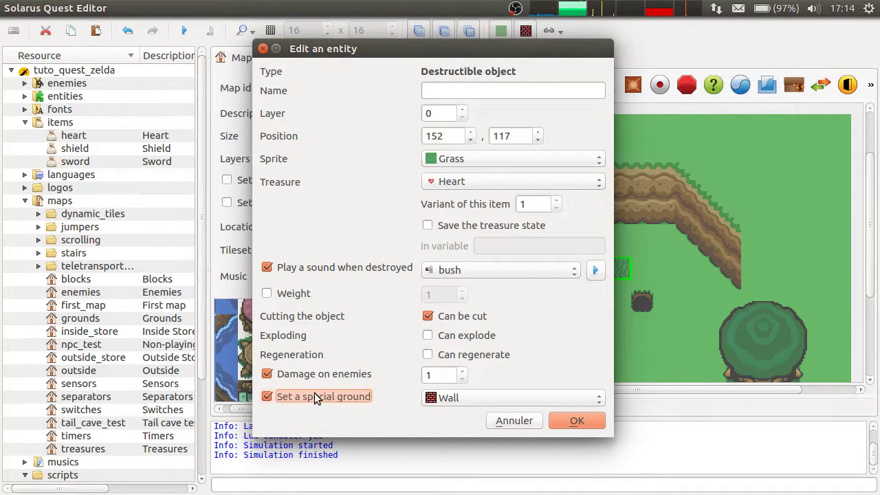
{"action": "left_click_drag", "start_coordinate": [593, 54], "coordinate": [438, 57]}
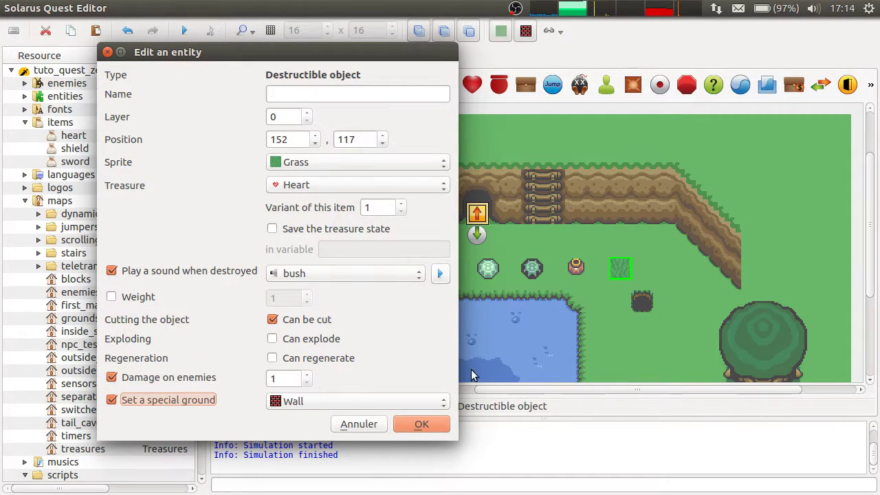
{"action": "scroll", "coordinate": [399, 401], "scroll_direction": "down", "scroll_amount": 12}
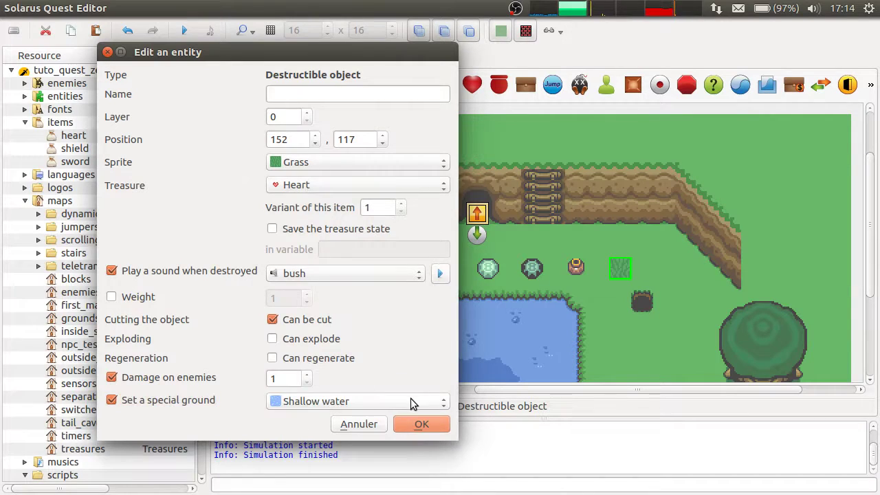
{"action": "left_click", "coordinate": [408, 398]}
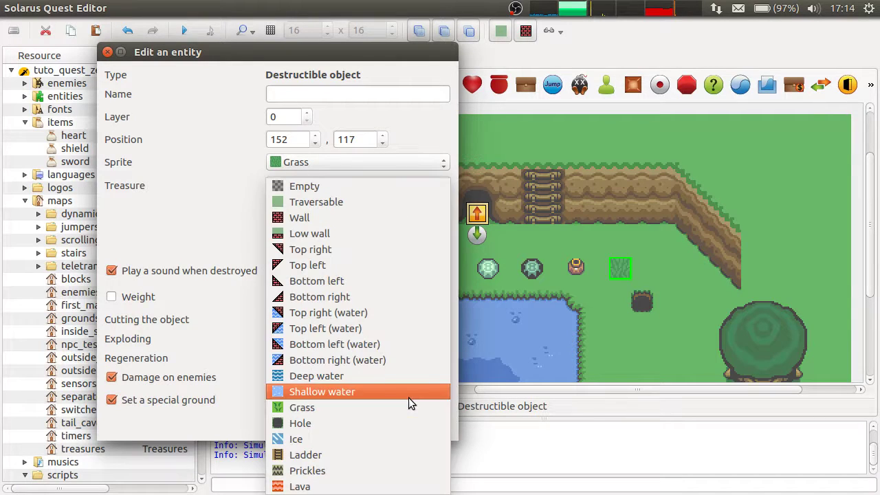
{"action": "left_click", "coordinate": [369, 406]}
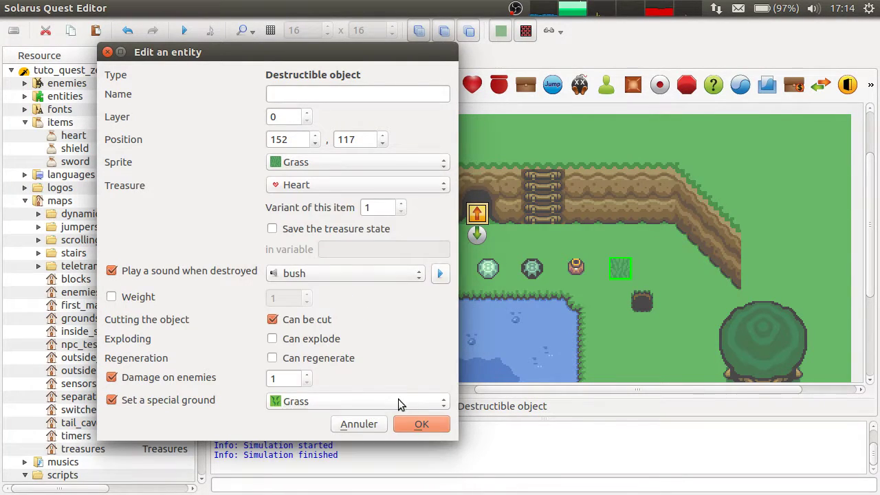
{"action": "left_click", "coordinate": [418, 427]}
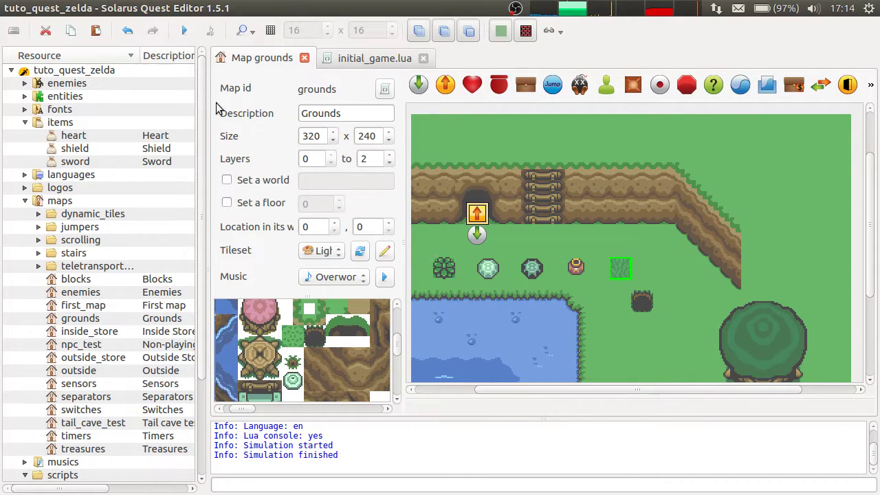
{"action": "left_click", "coordinate": [185, 35]}
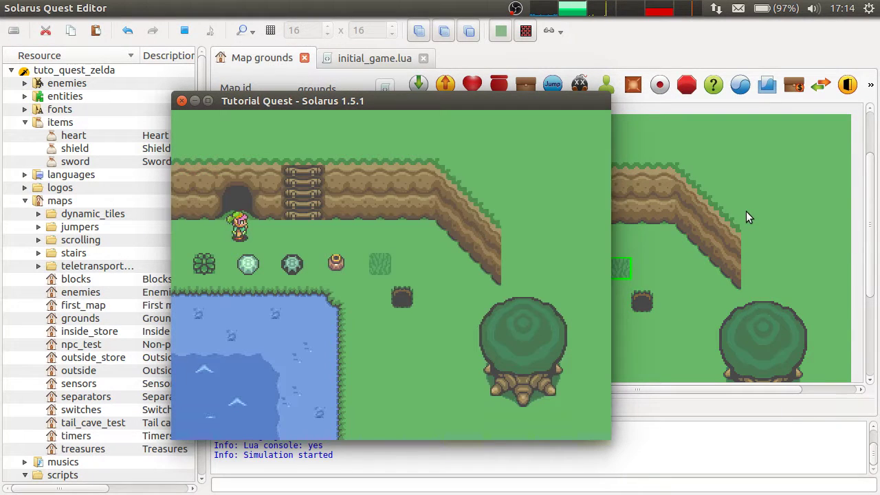
- Walk the hero over and around the grass tuft in the test game
{"action": "key", "text": "Right"}
{"action": "key", "text": "Down"}
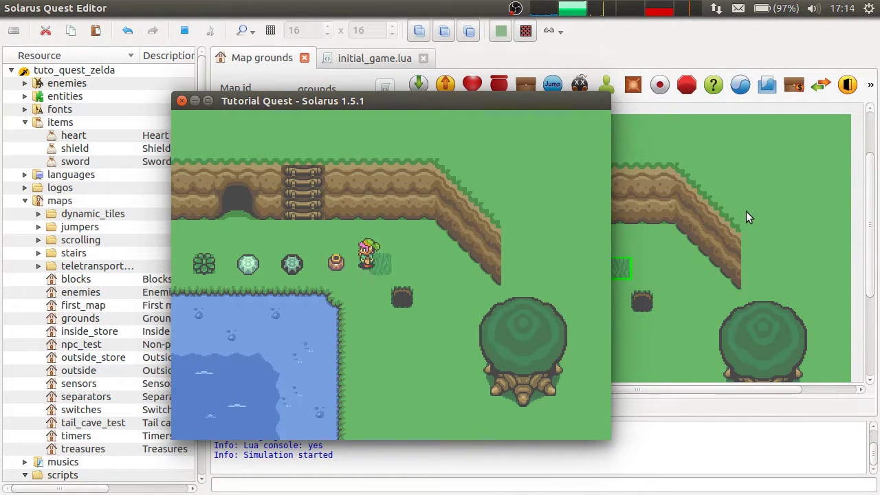
{"action": "key", "text": "Up"}
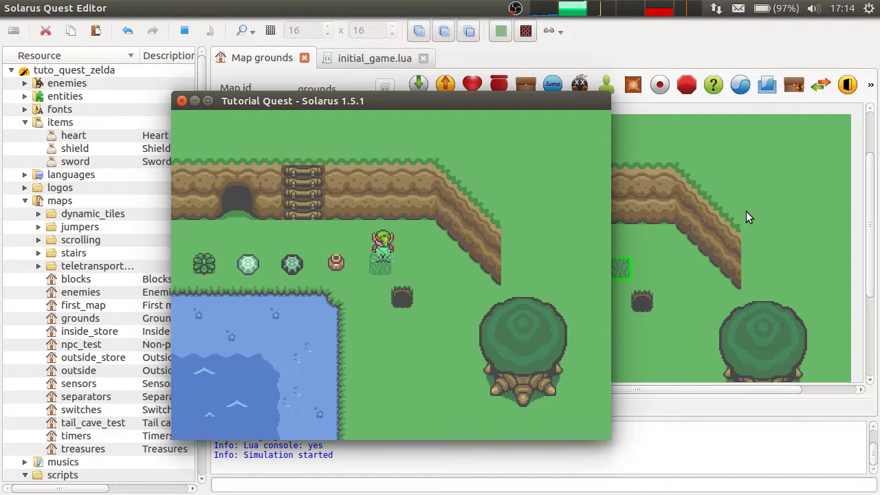
{"action": "key", "text": "Up"}
{"action": "key", "text": "Right"}
{"action": "key", "text": "Down"}
{"action": "key", "text": "Left"}
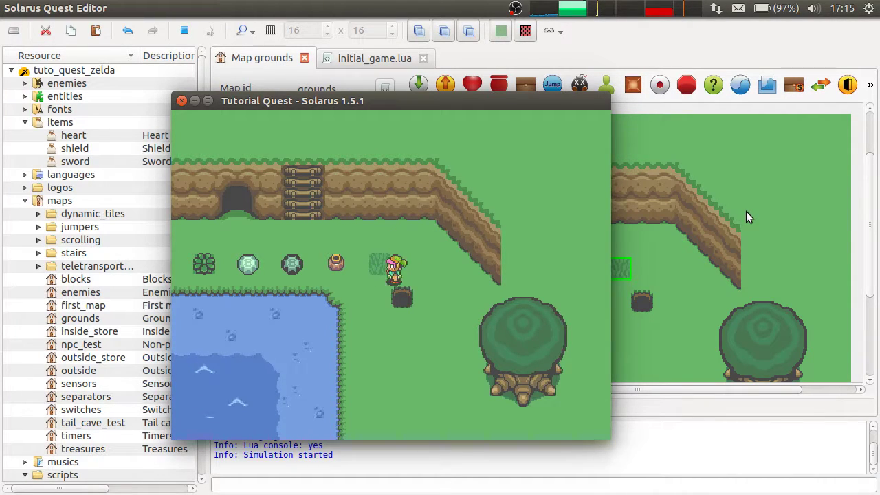
{"action": "key", "text": "Up"}
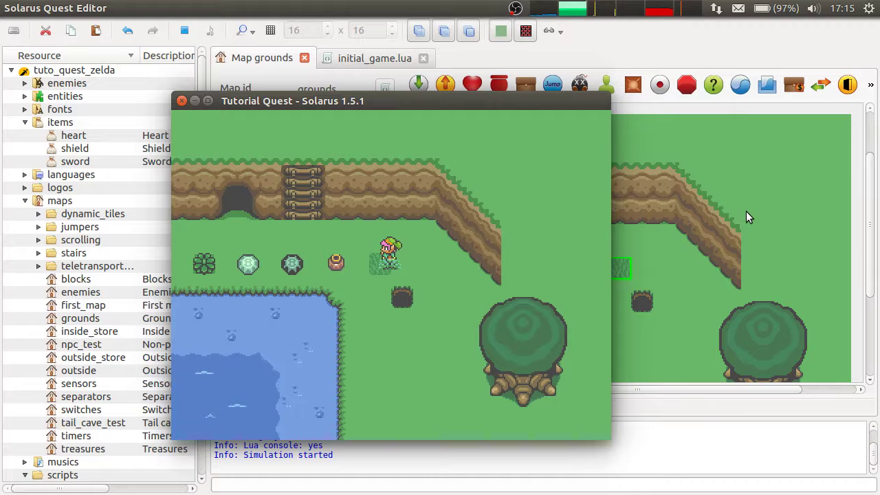
{"action": "key", "text": "Right"}
{"action": "key", "text": "Left"}
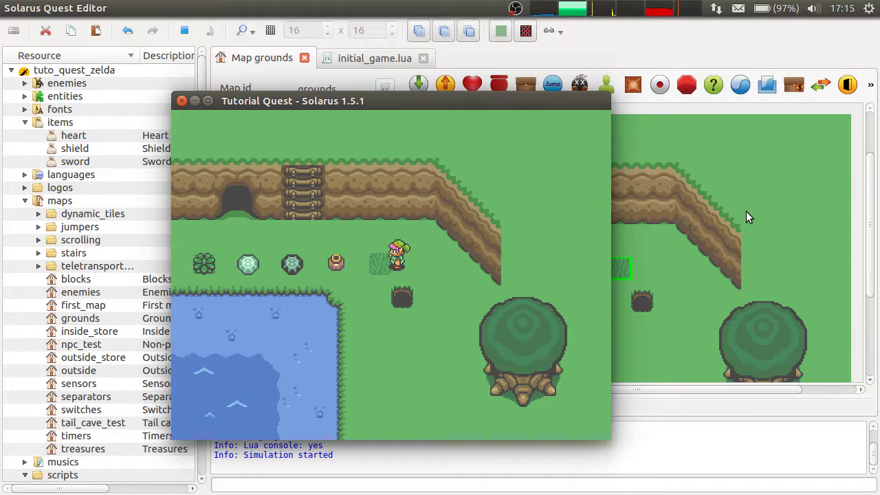
{"action": "key", "text": "Left"}
{"action": "key", "text": "Right"}
{"action": "key", "text": "Left"}
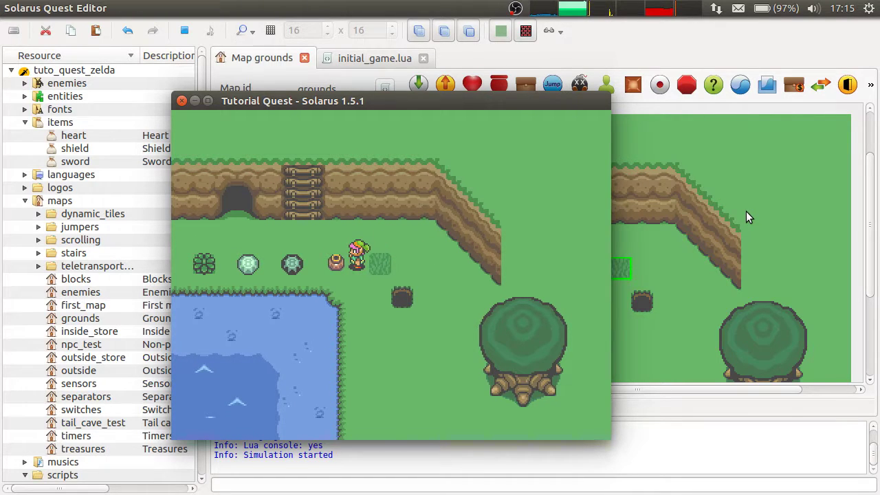
- Cut the grass with the sword, stop the test, and reopen the grass object's properties
{"action": "key", "text": "Right"}
{"action": "key", "text": "Left"}
{"action": "key", "text": "c"}
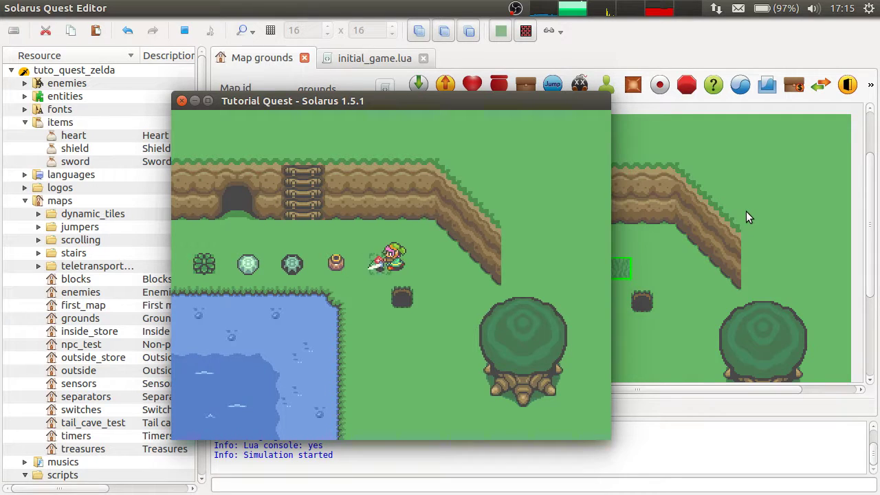
{"action": "key", "text": "Up"}
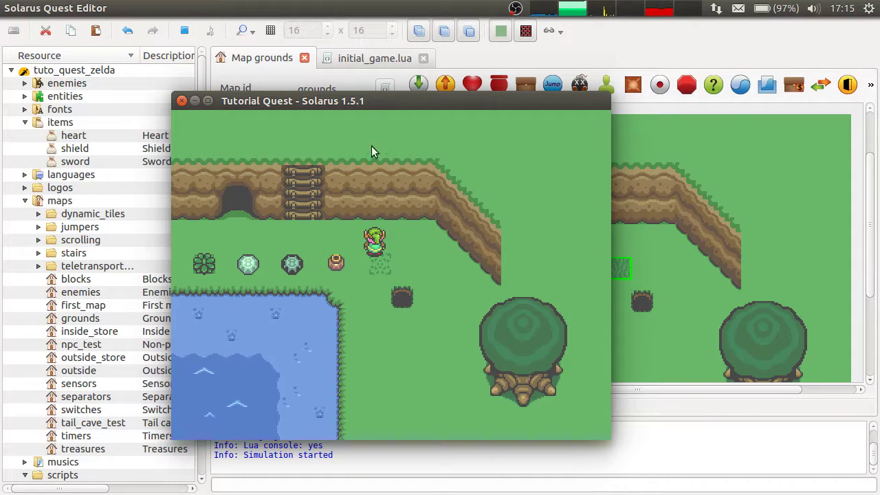
{"action": "left_click", "coordinate": [176, 101]}
{"action": "double_click", "coordinate": [613, 265]}
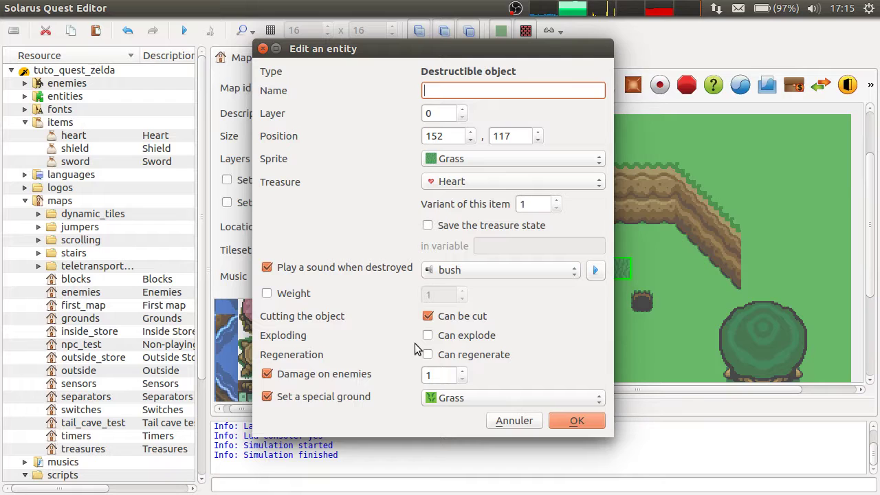
- Move the grass object's Edit an entity dialog aside, then cancel it without changes
{"action": "left_click_drag", "start_coordinate": [530, 56], "coordinate": [590, 74]}
{"action": "left_click_drag", "start_coordinate": [517, 68], "coordinate": [476, 36]}
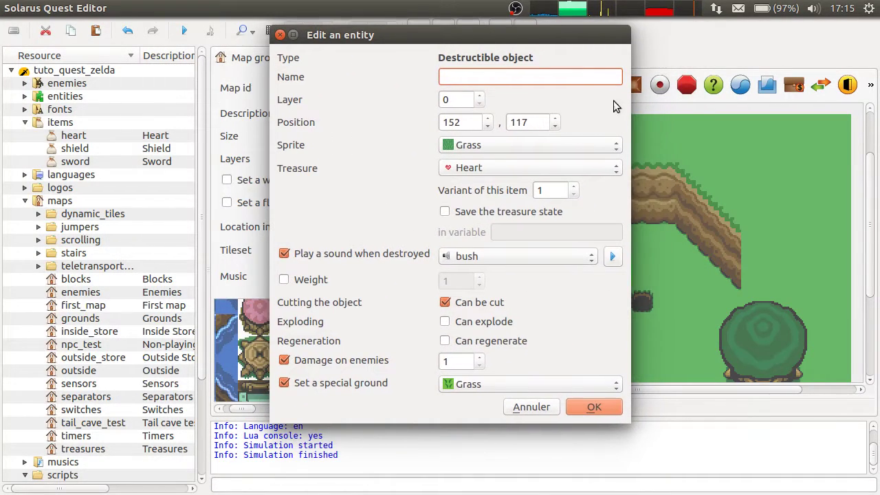
{"action": "left_click", "coordinate": [530, 407]}
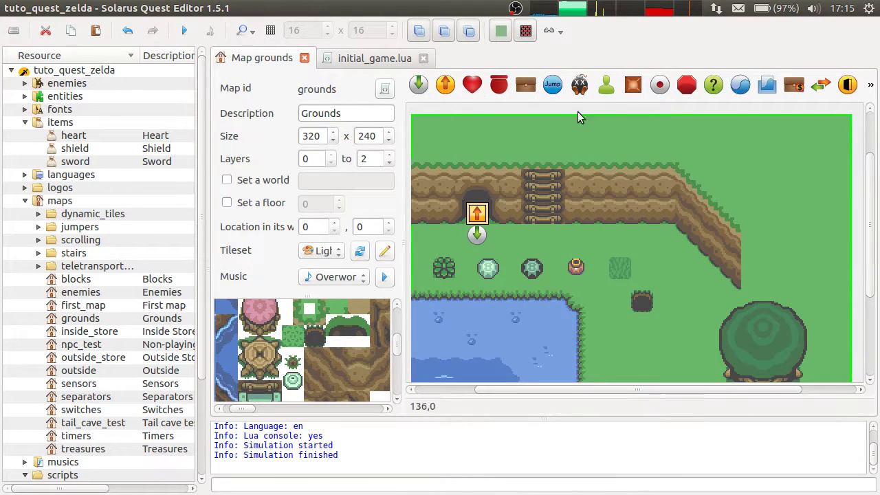
{"action": "key", "text": "alt+Tab"}
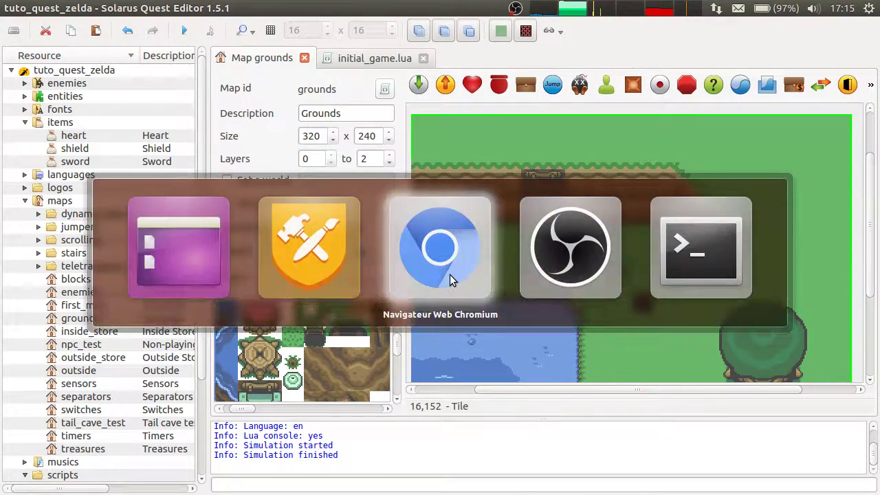
{"action": "scroll", "coordinate": [611, 388], "scroll_direction": "down", "scroll_amount": 3}
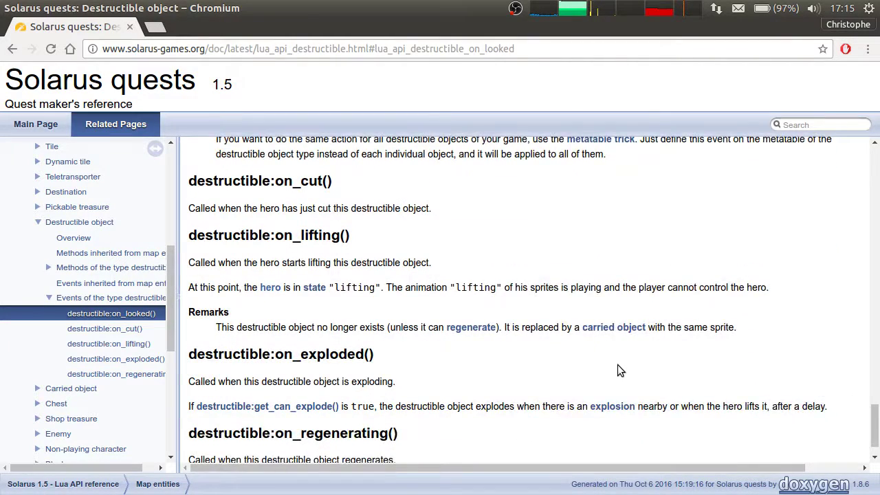
{"action": "scroll", "coordinate": [536, 378], "scroll_direction": "down", "scroll_amount": 1}
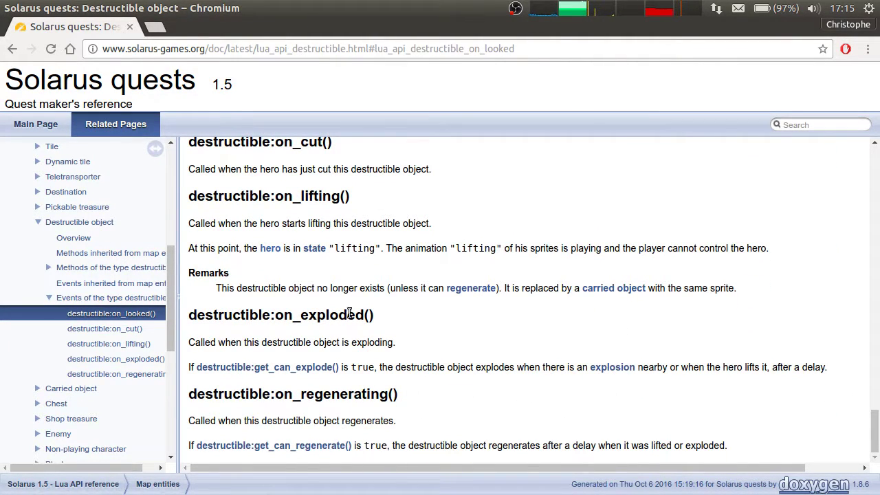
{"action": "scroll", "coordinate": [658, 421], "scroll_direction": "up", "scroll_amount": 2}
{"action": "scroll", "coordinate": [658, 421], "scroll_direction": "up", "scroll_amount": 3}
{"action": "scroll", "coordinate": [399, 332], "scroll_direction": "down", "scroll_amount": 5}
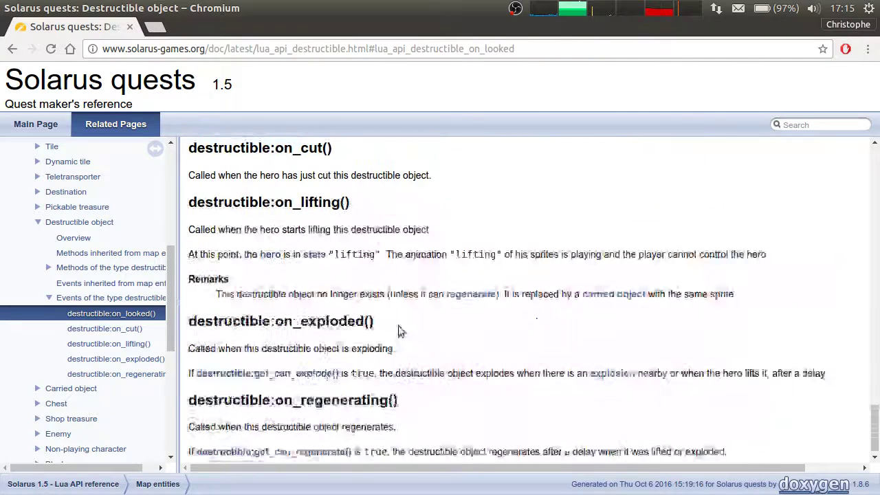
{"action": "triple_click", "coordinate": [268, 190]}
{"action": "left_click", "coordinate": [282, 196]}
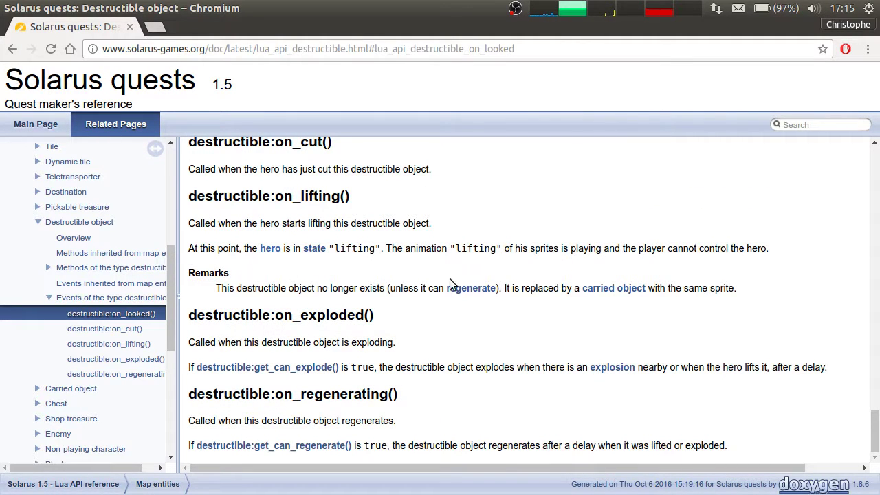
{"action": "scroll", "coordinate": [523, 437], "scroll_direction": "up", "scroll_amount": 4}
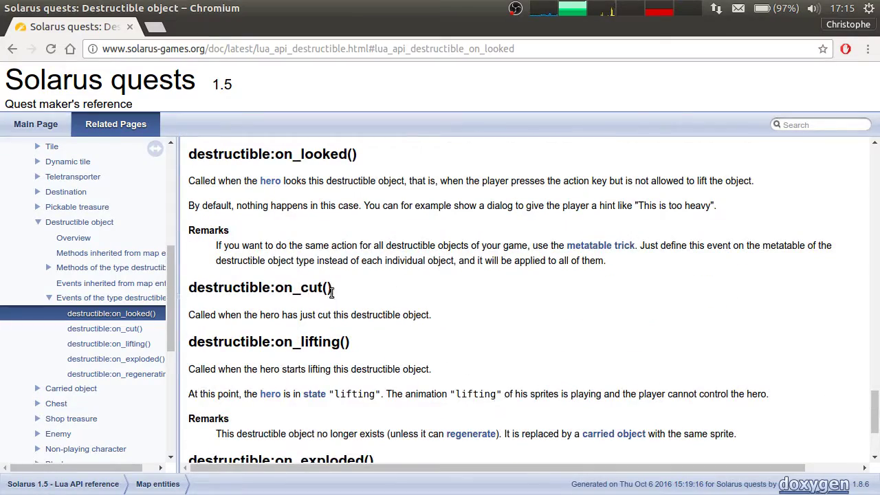
{"action": "double_click", "coordinate": [291, 288]}
{"action": "scroll", "coordinate": [619, 344], "scroll_direction": "up", "scroll_amount": 10}
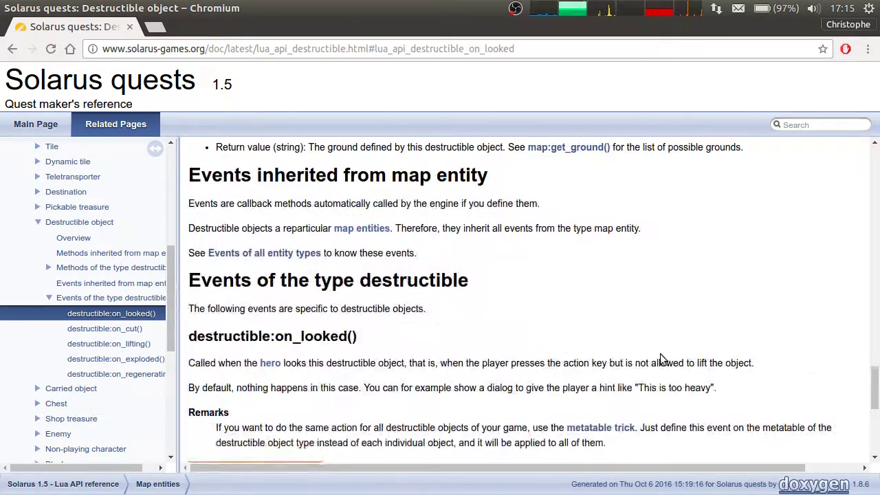
{"action": "scroll", "coordinate": [674, 365], "scroll_direction": "up", "scroll_amount": 10}
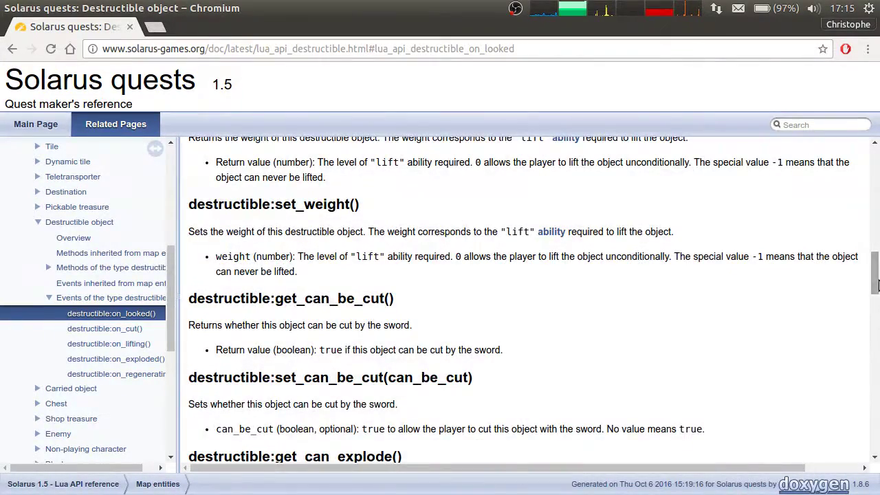
{"action": "left_click_drag", "start_coordinate": [875, 281], "coordinate": [875, 191]}
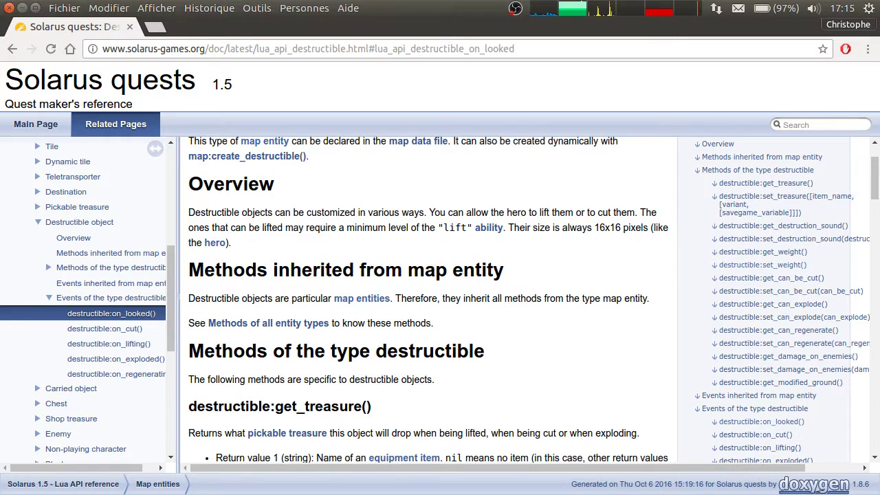
{"action": "key", "text": "alt+Tab"}
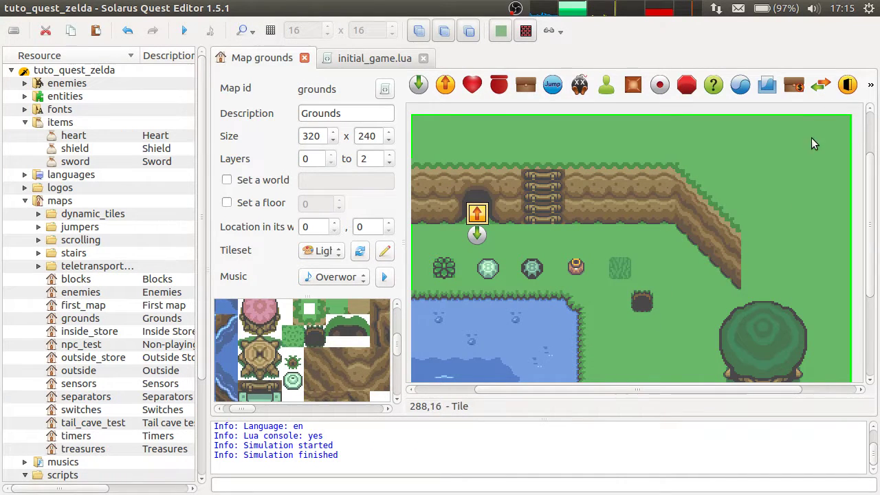
{"action": "left_click", "coordinate": [853, 138]}
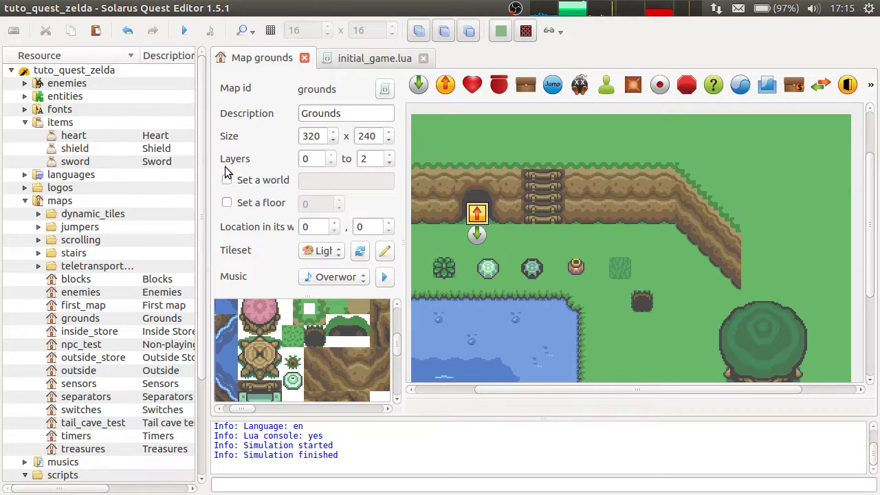